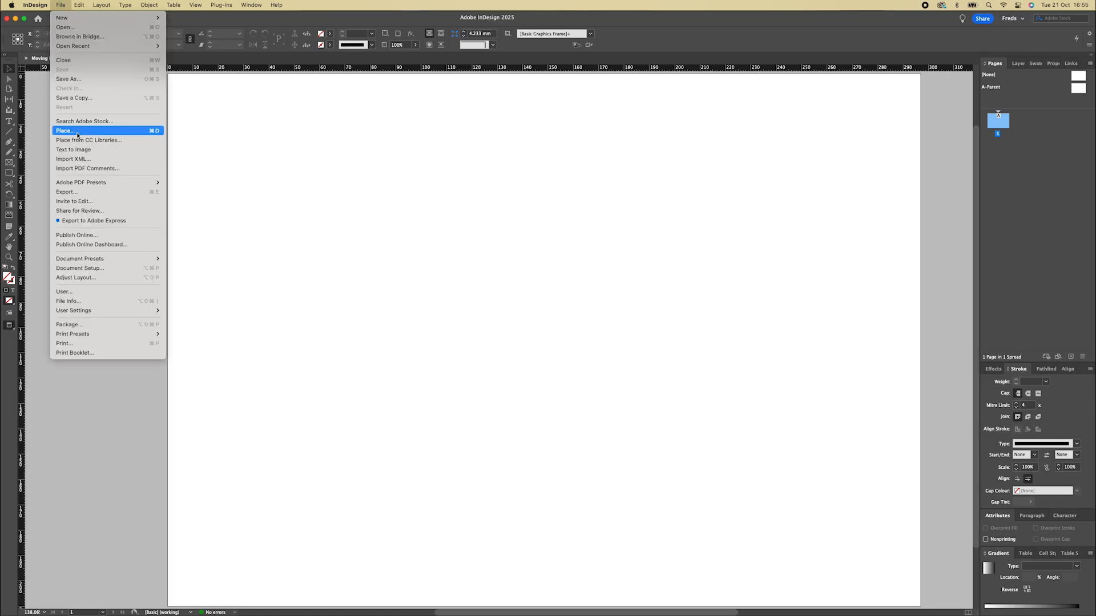
Place Sunset Demo.jpg near the top of the page at about 186 mm wide.
key(super+d)
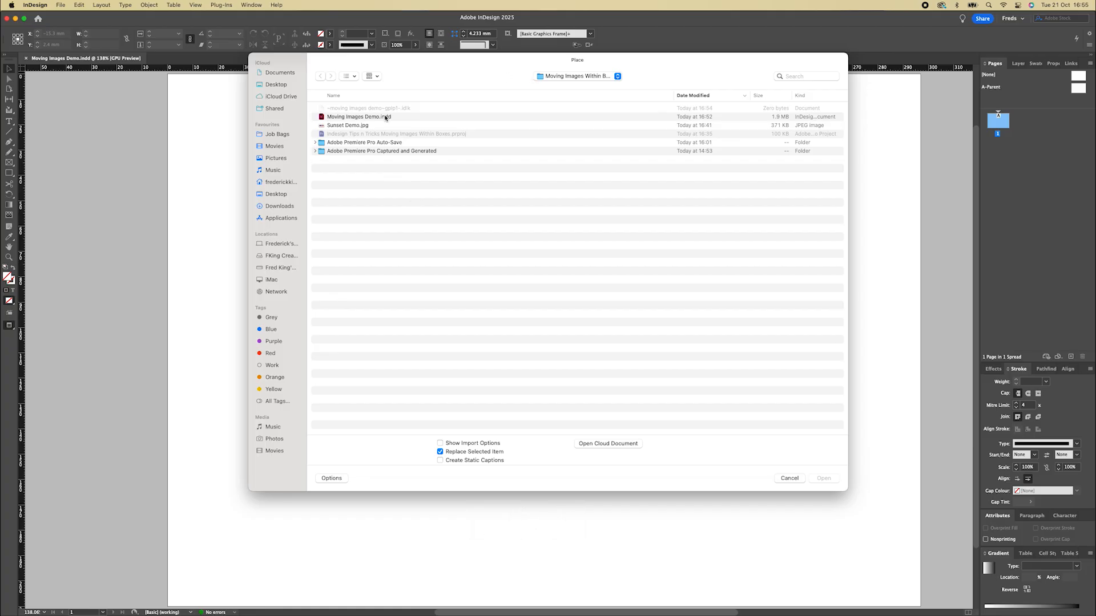
double_click(352, 127)
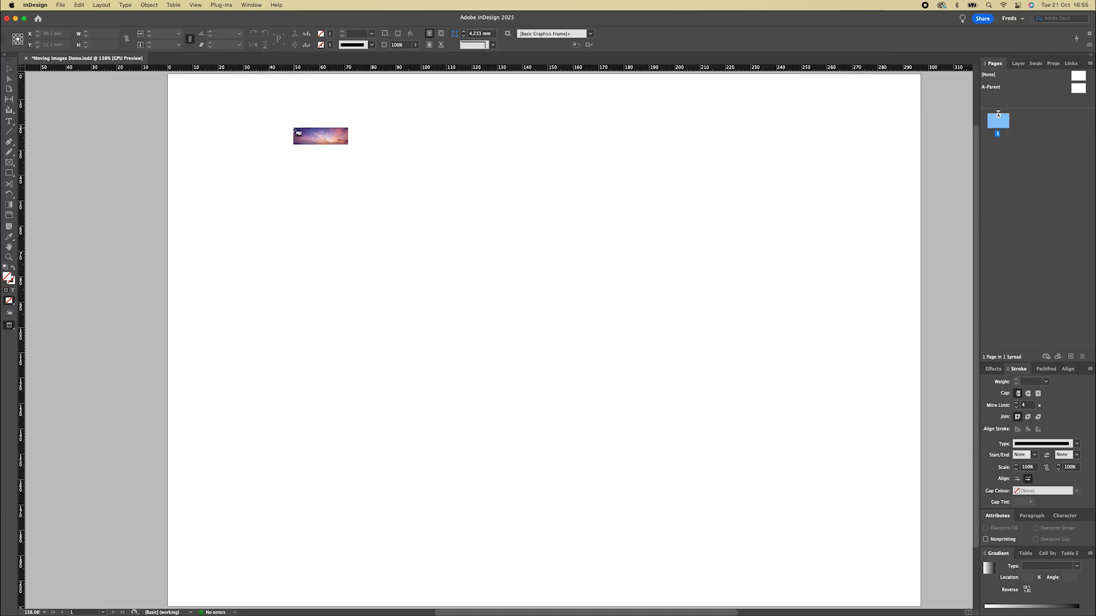
drag(289, 125, 762, 346)
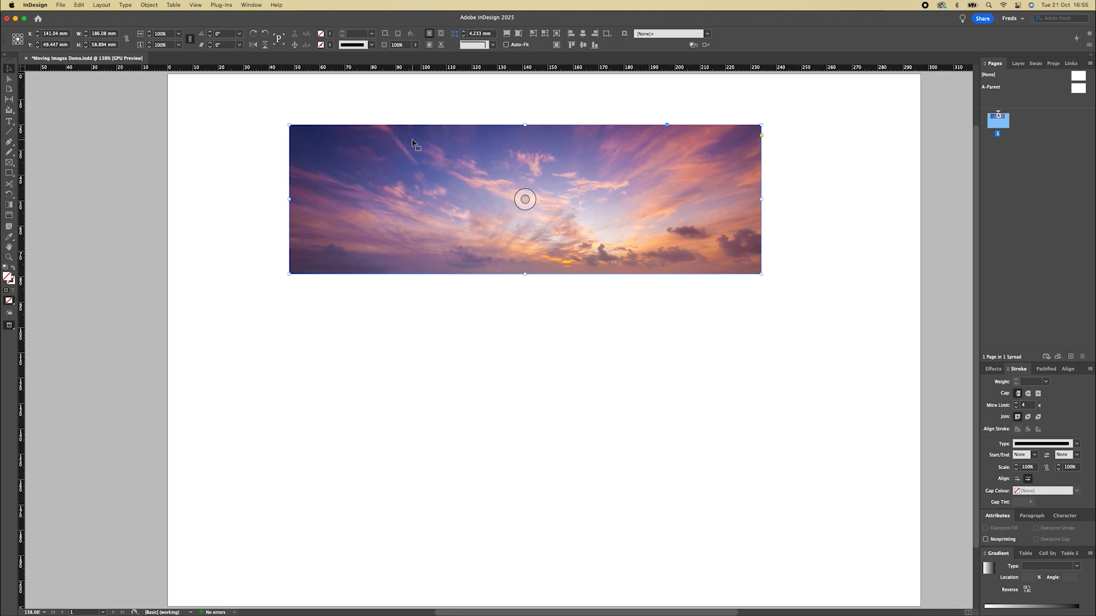
click(445, 319)
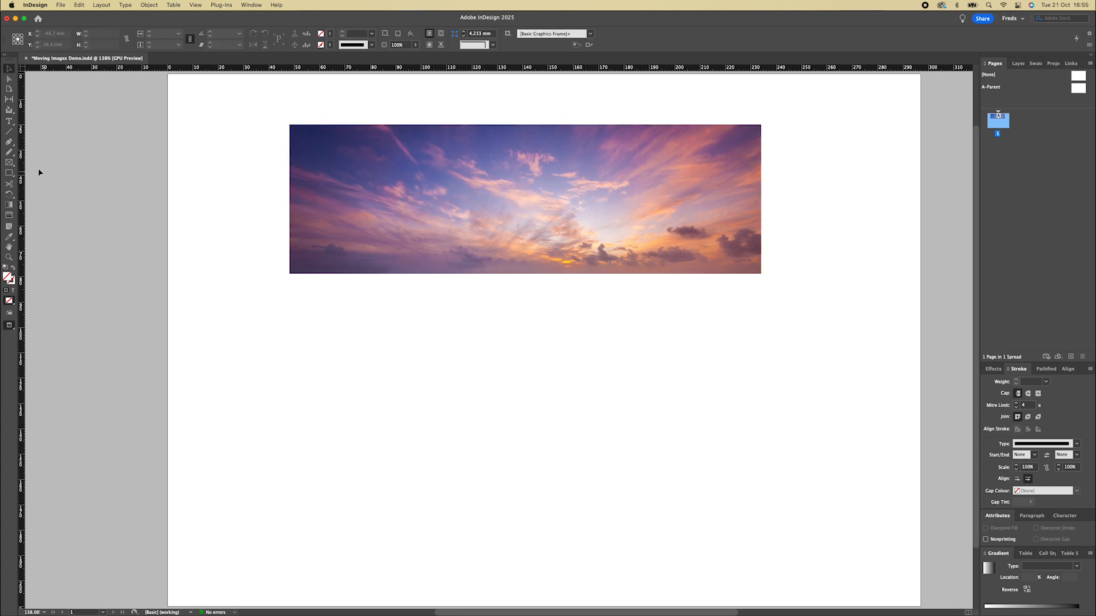
Draw a rectangular frame about 81 × 59 mm below the panorama and place Sunset Demo.jpg inside it.
click(8, 164)
drag(424, 306, 629, 456)
key(super+d)
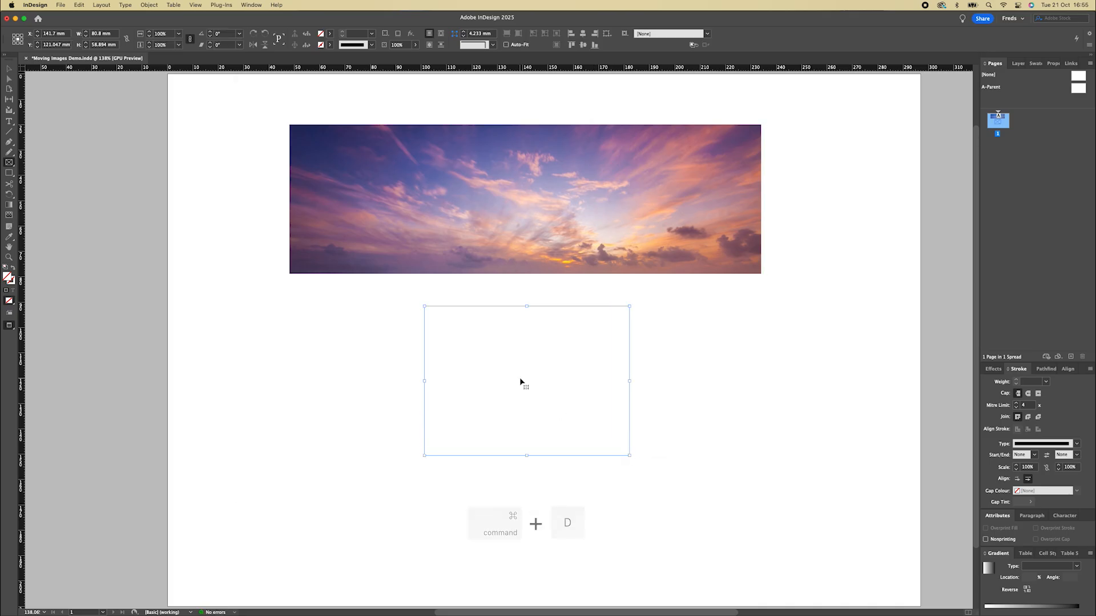
double_click(329, 125)
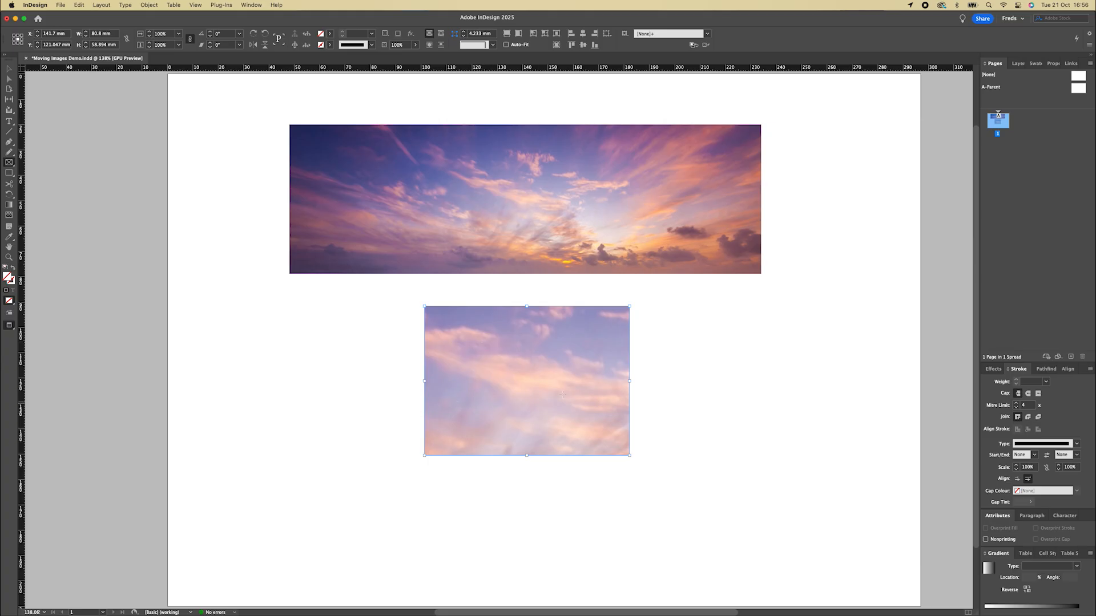
click(8, 70)
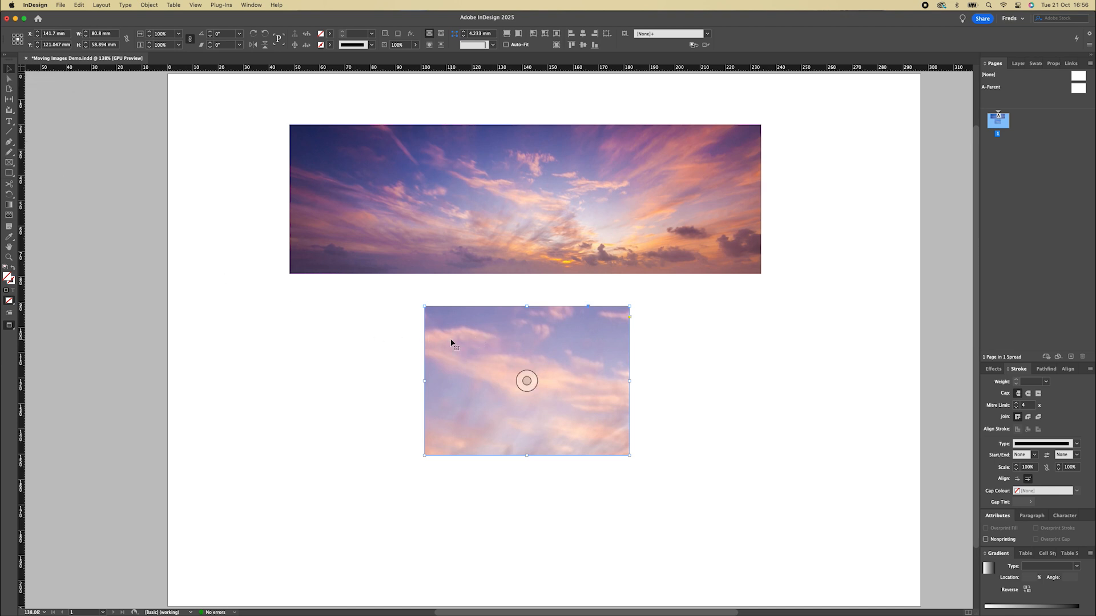
Fit the image proportionally inside the lower frame.
key(super)
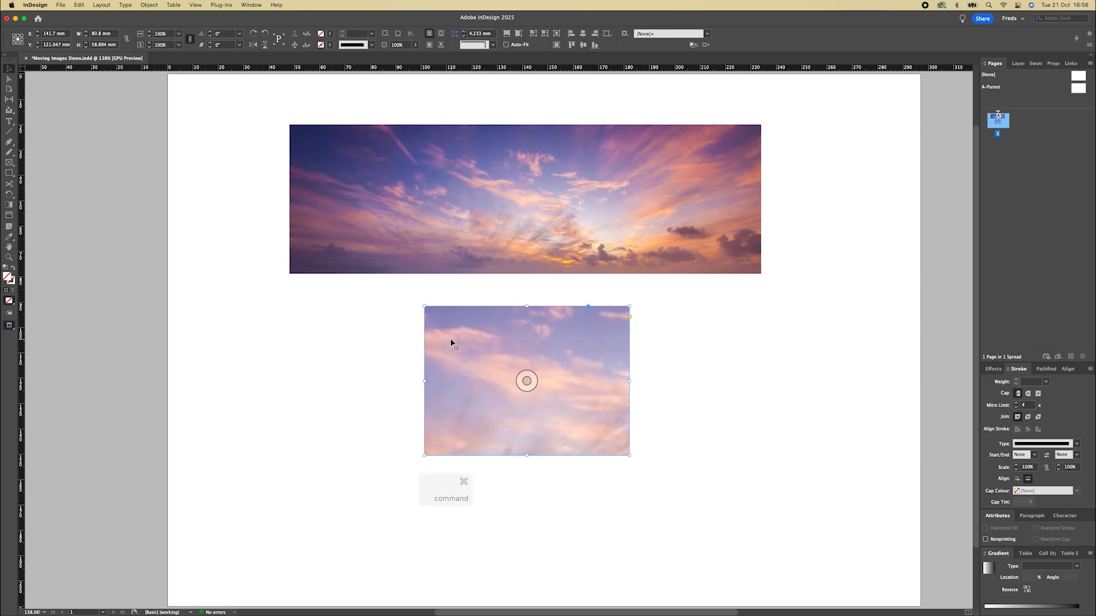
key(super+alt+shift+e)
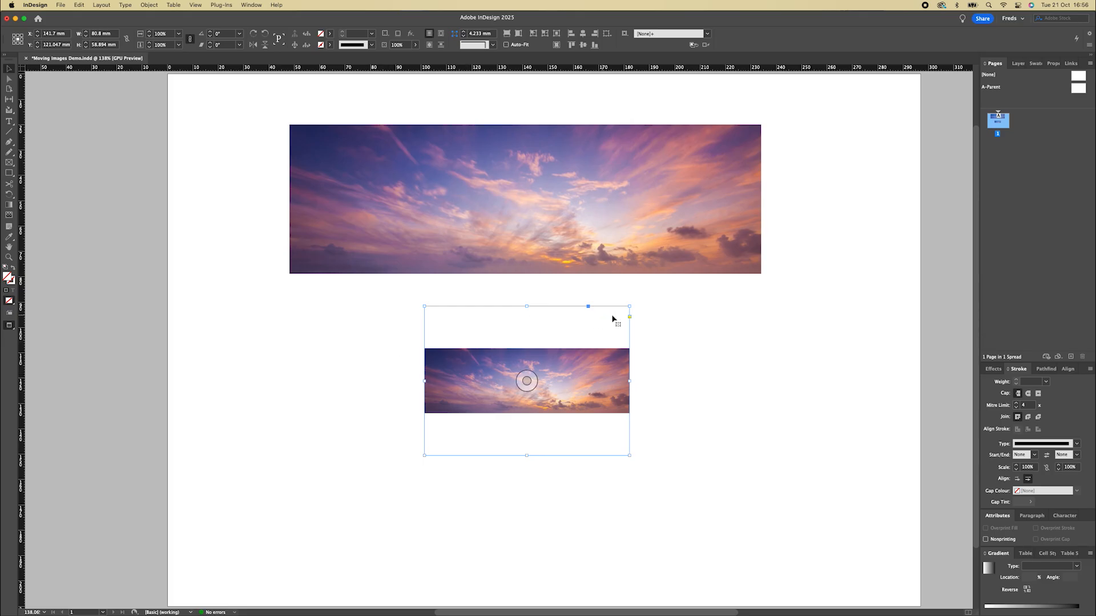
click(380, 340)
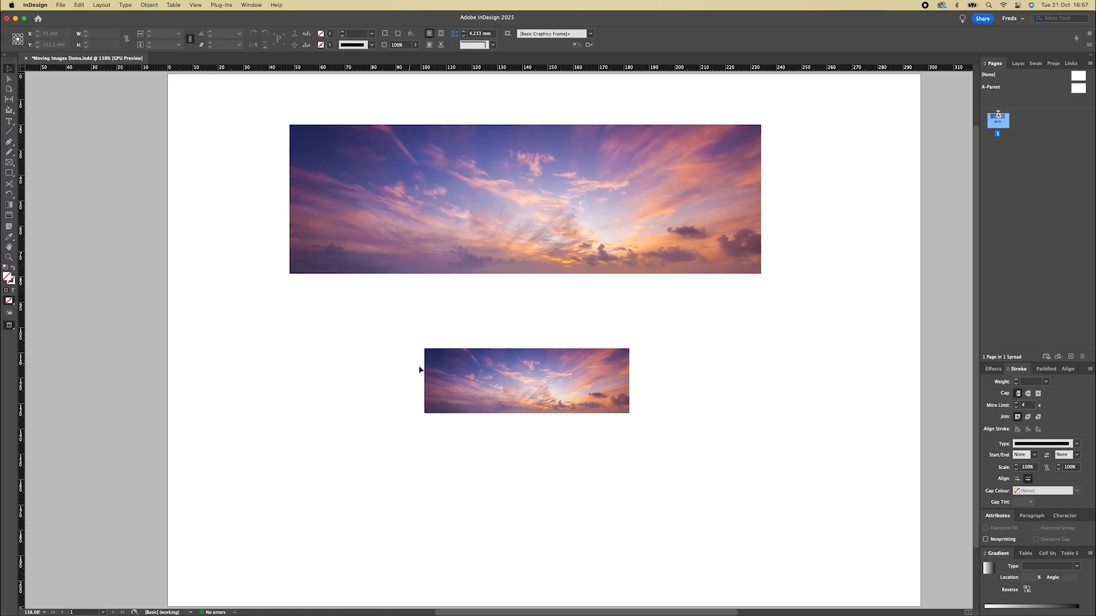
Scale the image inside the lower frame proportionally from its centre to about 201 mm wide so it fills the frame.
click(526, 380)
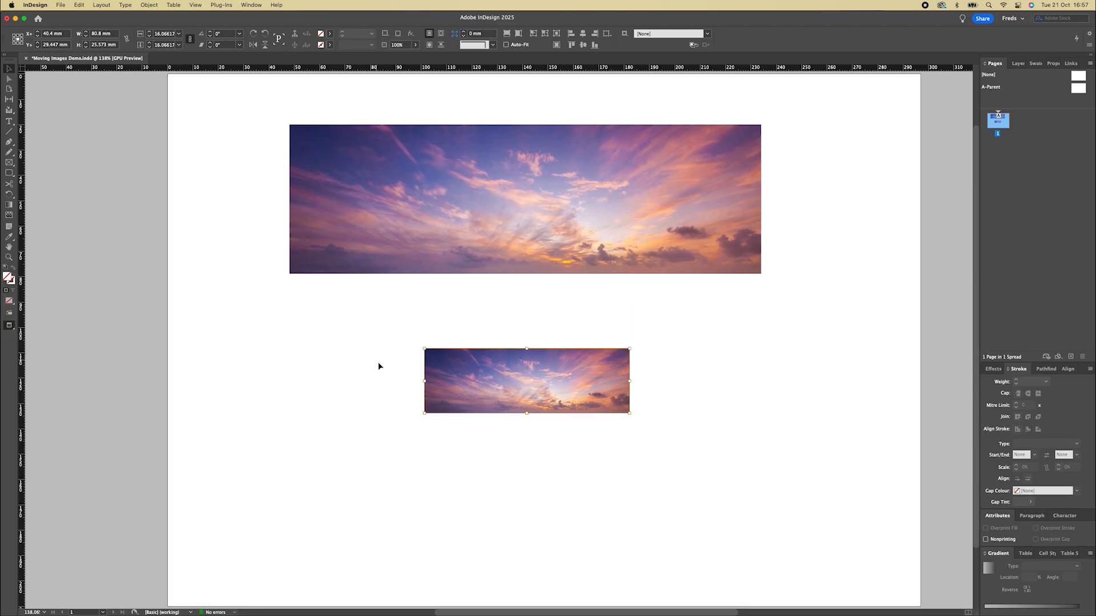
key(alt+shift)
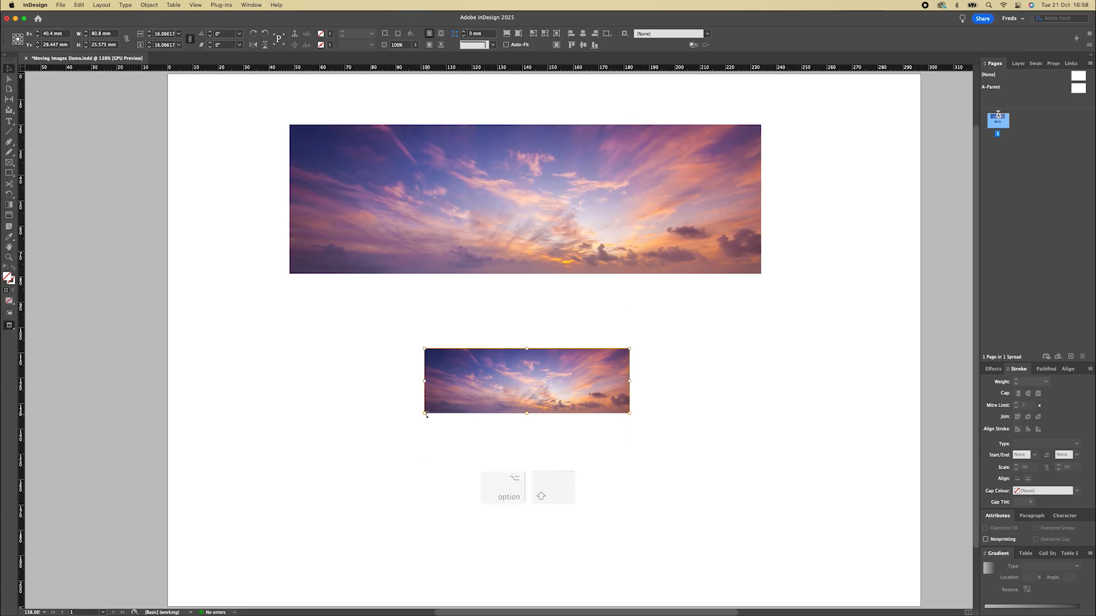
drag(423, 414, 273, 461)
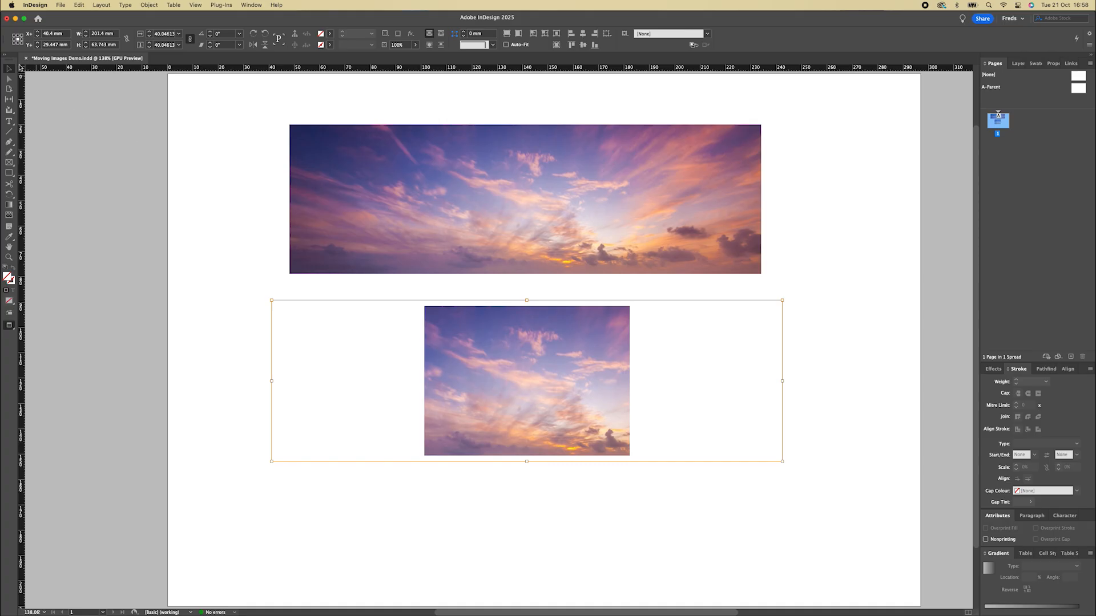
click(382, 505)
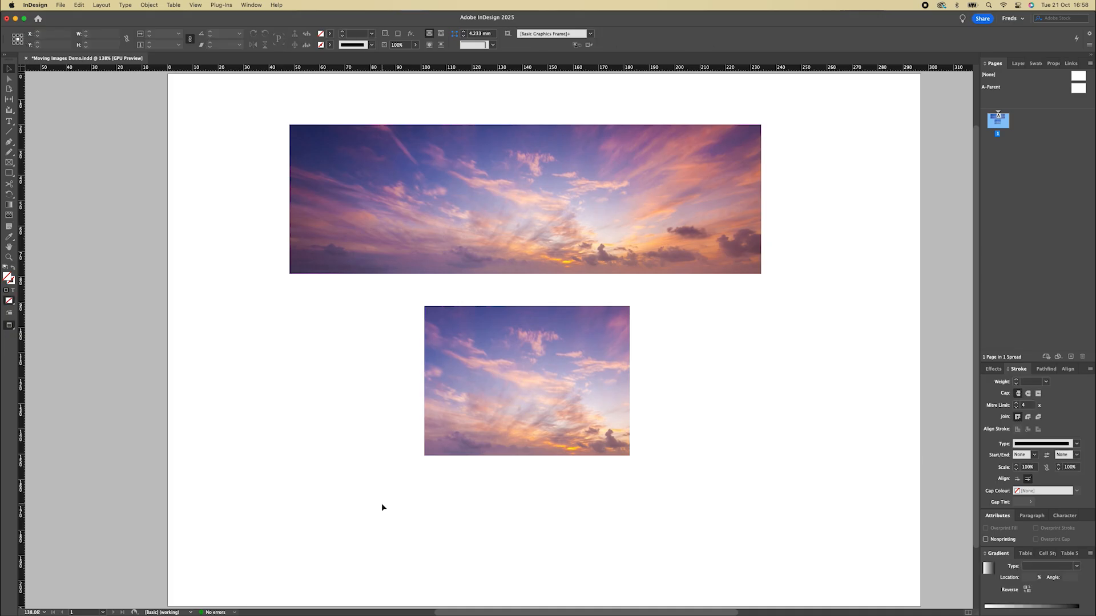
Select the lower frame, switch the selection to the image inside it and return to the frame.
click(470, 405)
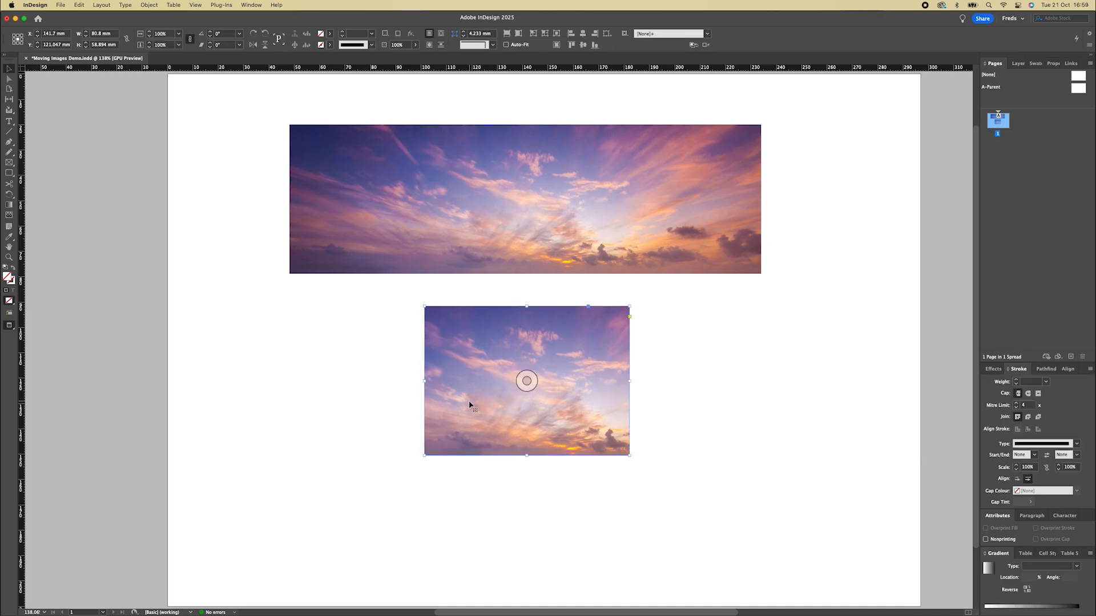
key(shift+Escape)
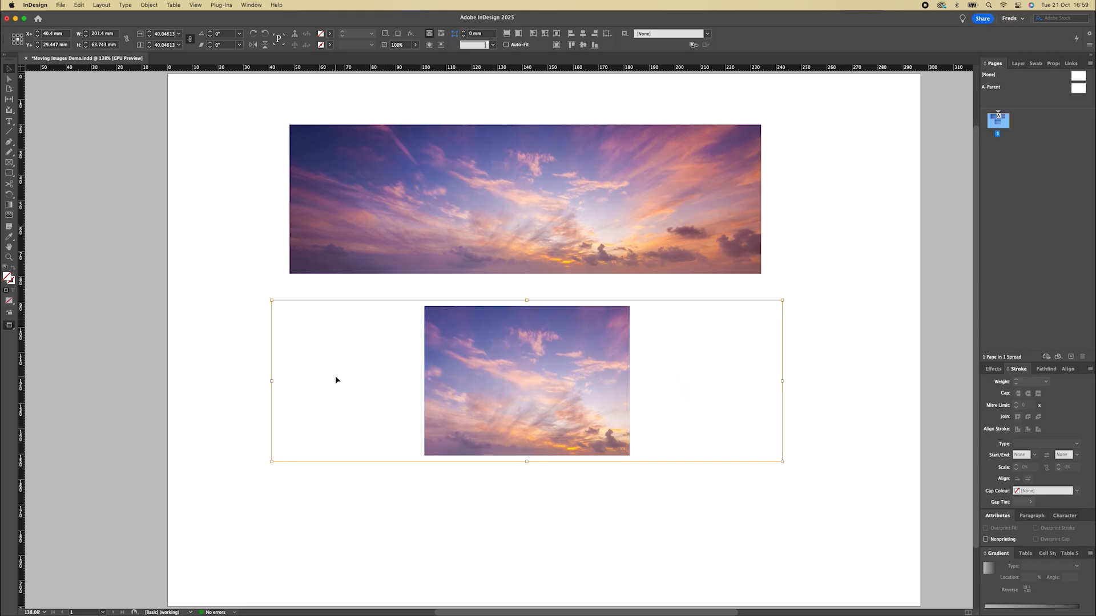
key(Escape)
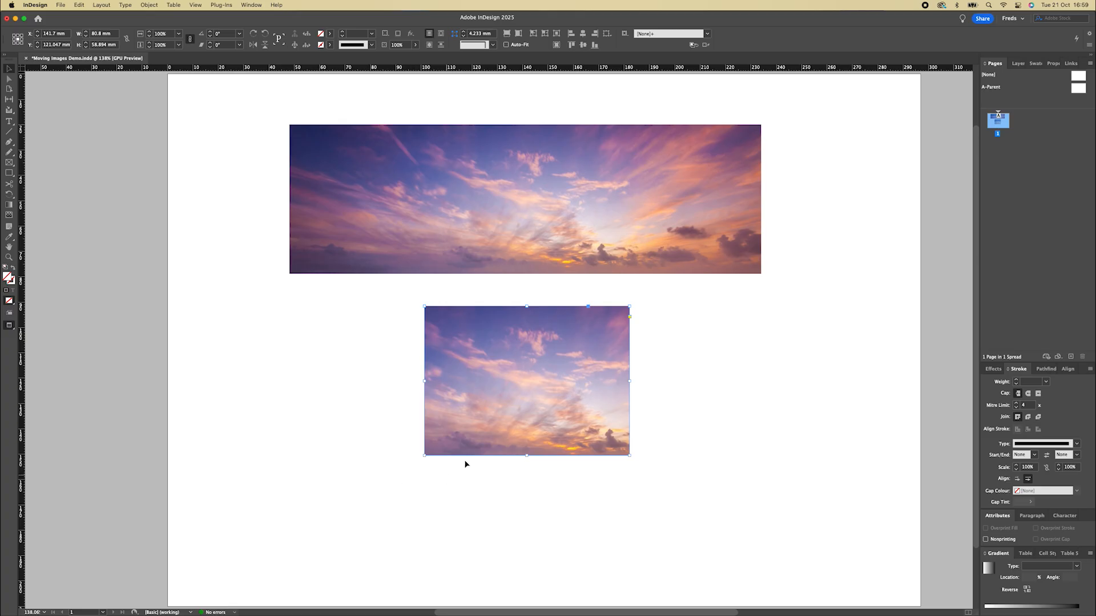
Reposition the image sideways within the lower frame so the right part of the sunset fills it.
double_click(477, 426)
double_click(476, 425)
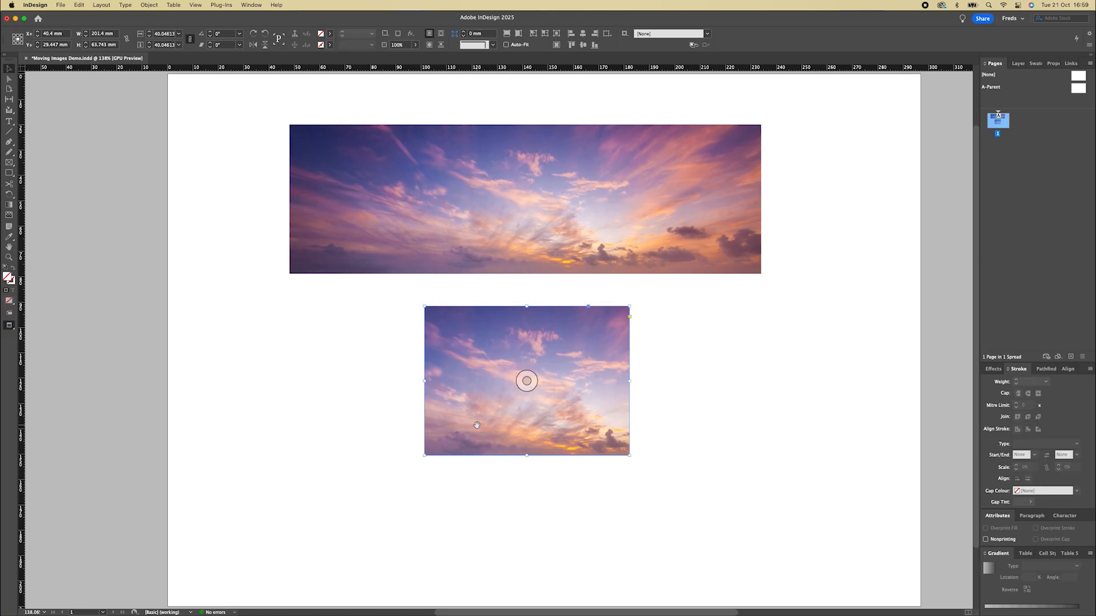
drag(477, 425, 628, 432)
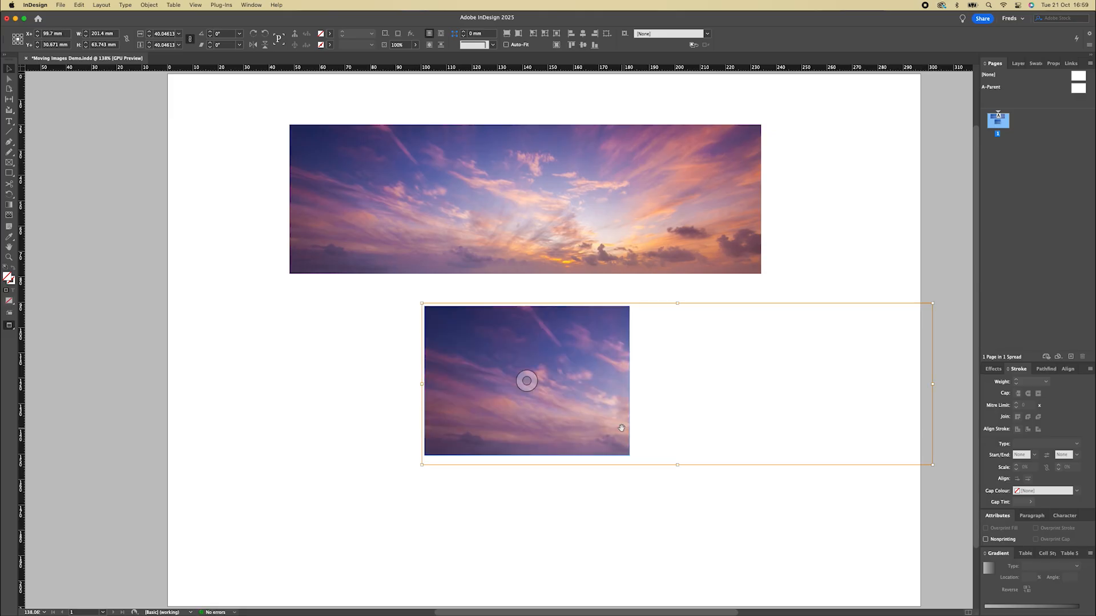
drag(621, 430, 371, 430)
key(Escape)
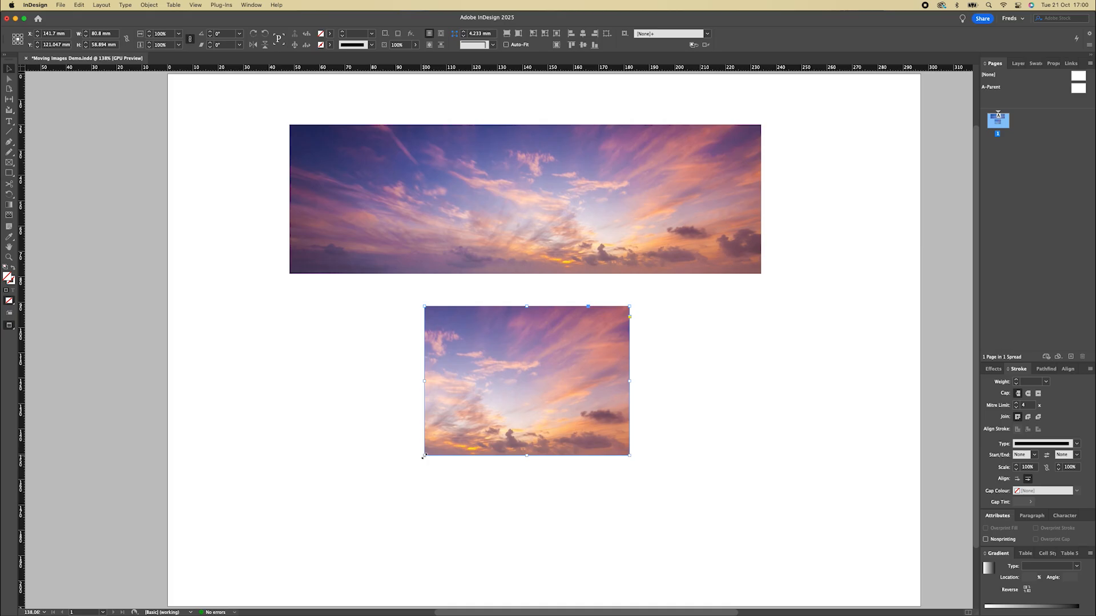
Enlarge the lower frame with its image from the centre to about 112 × 82 mm and shift the image right inside it.
drag(424, 456, 383, 473)
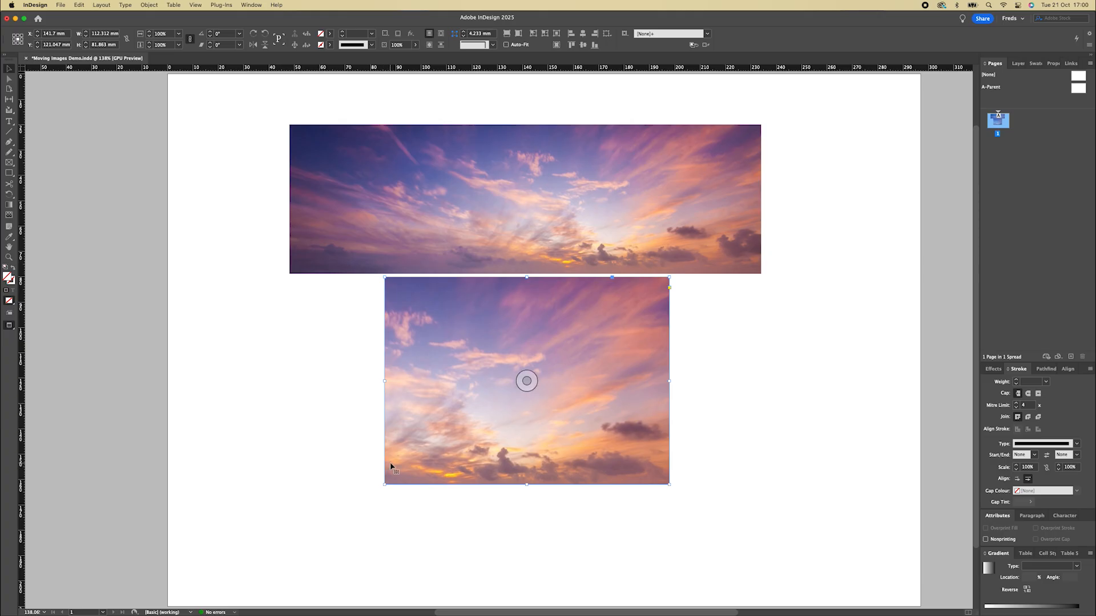
key(shift+Escape)
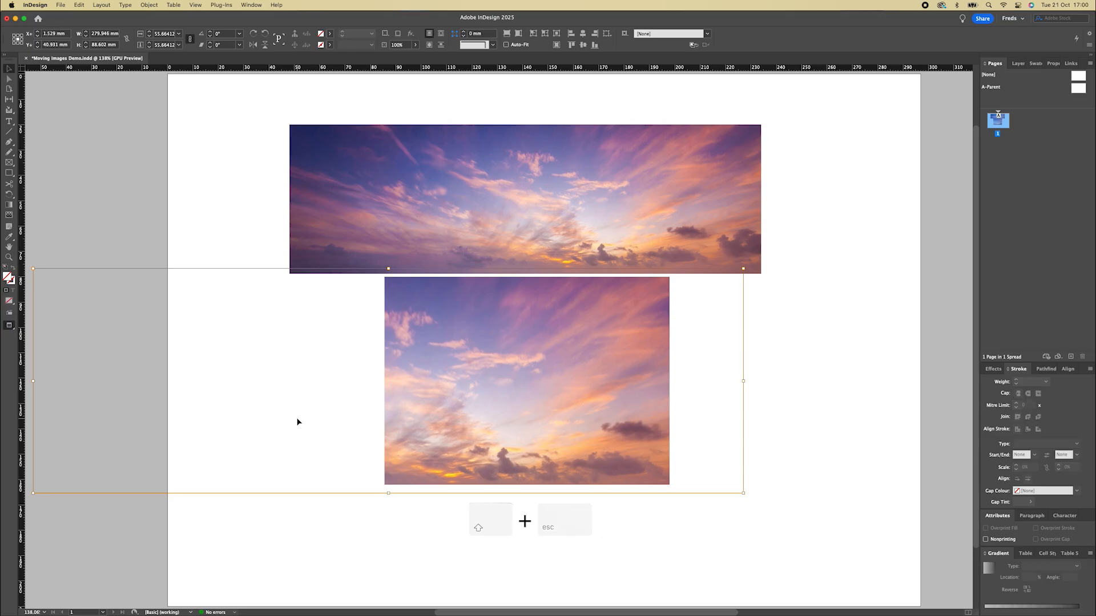
drag(420, 409, 576, 414)
key(Escape)
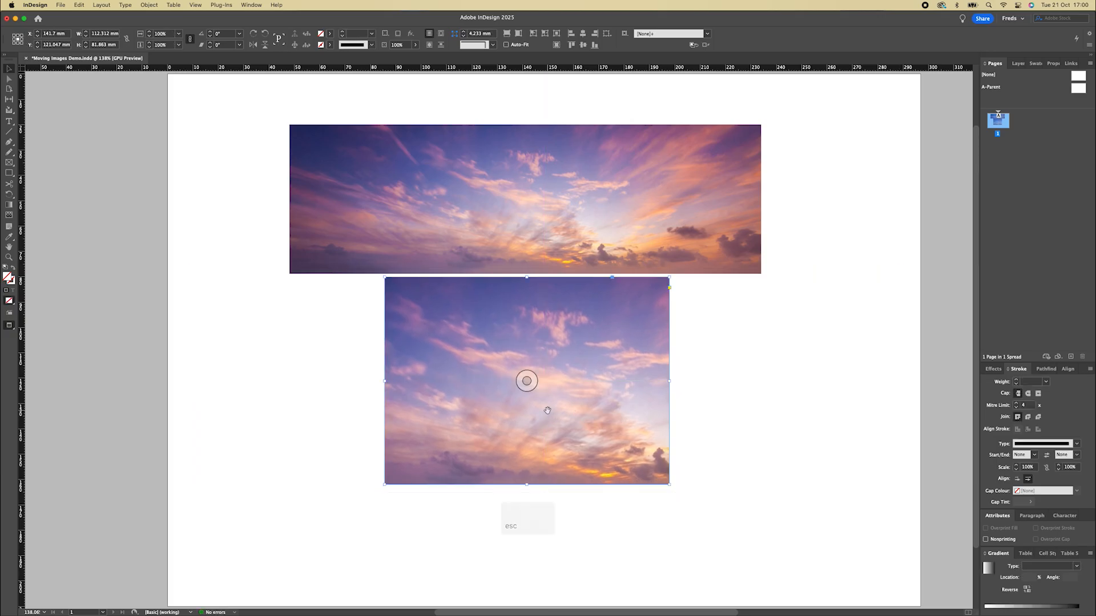
Move the lower picture frame down away from the panorama and delete it.
drag(554, 410, 554, 435)
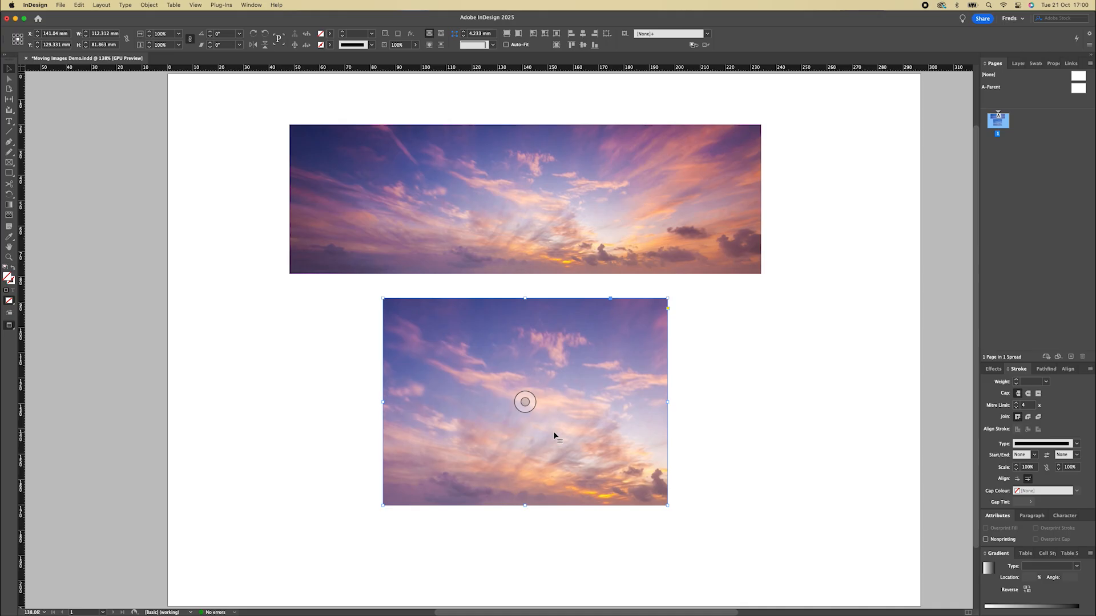
key(Delete)
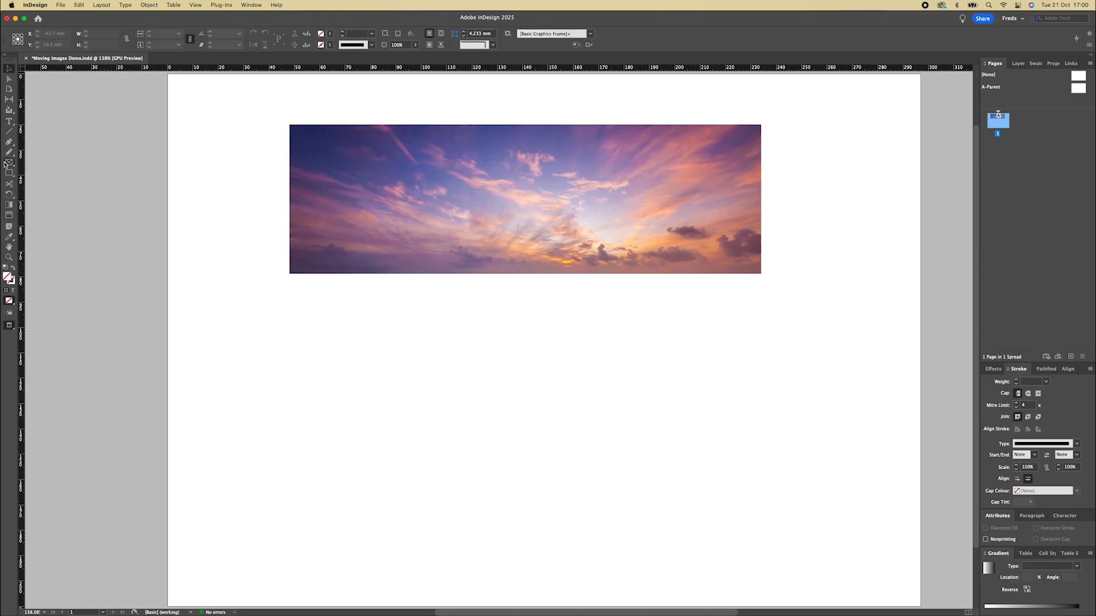
Draw a square frame about 44.4 mm wide below the left part of the panorama.
click(8, 163)
key(shift)
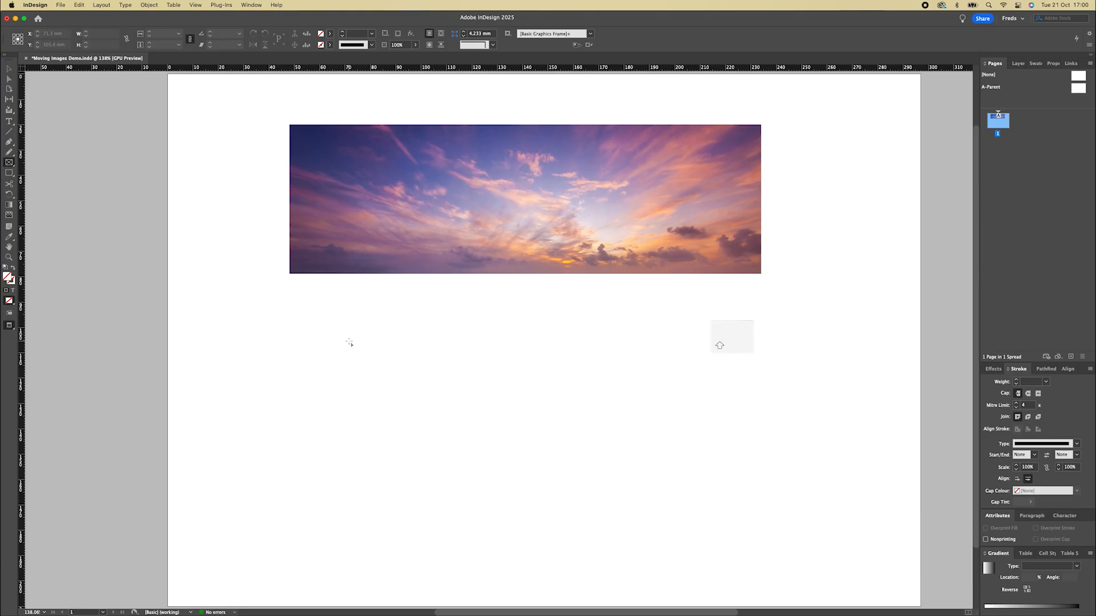
drag(349, 341, 461, 457)
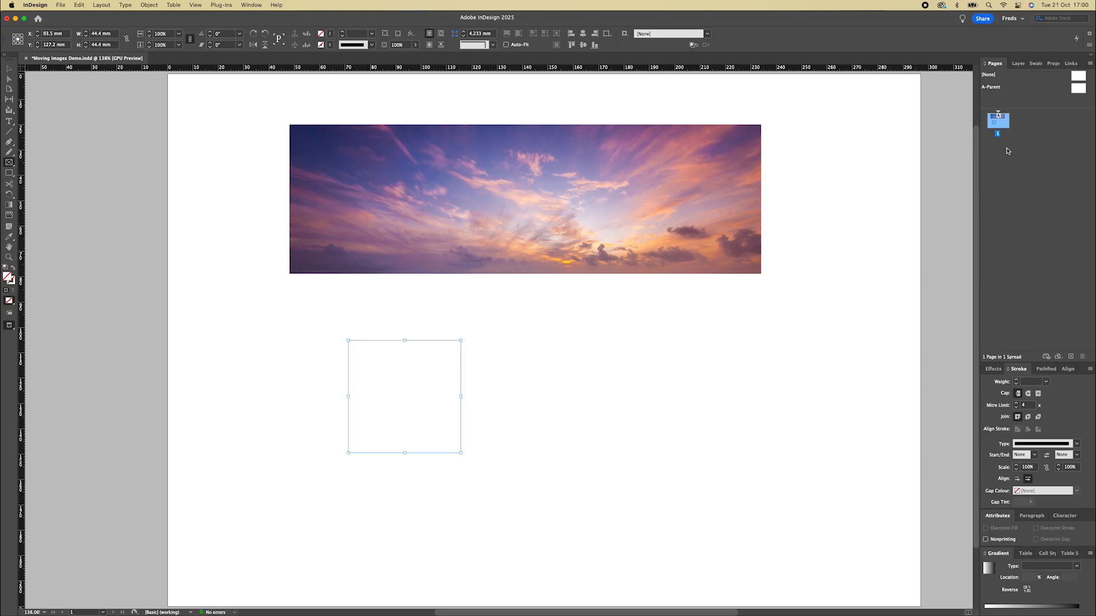
Fill the square frame with the [Black] swatch.
click(1034, 63)
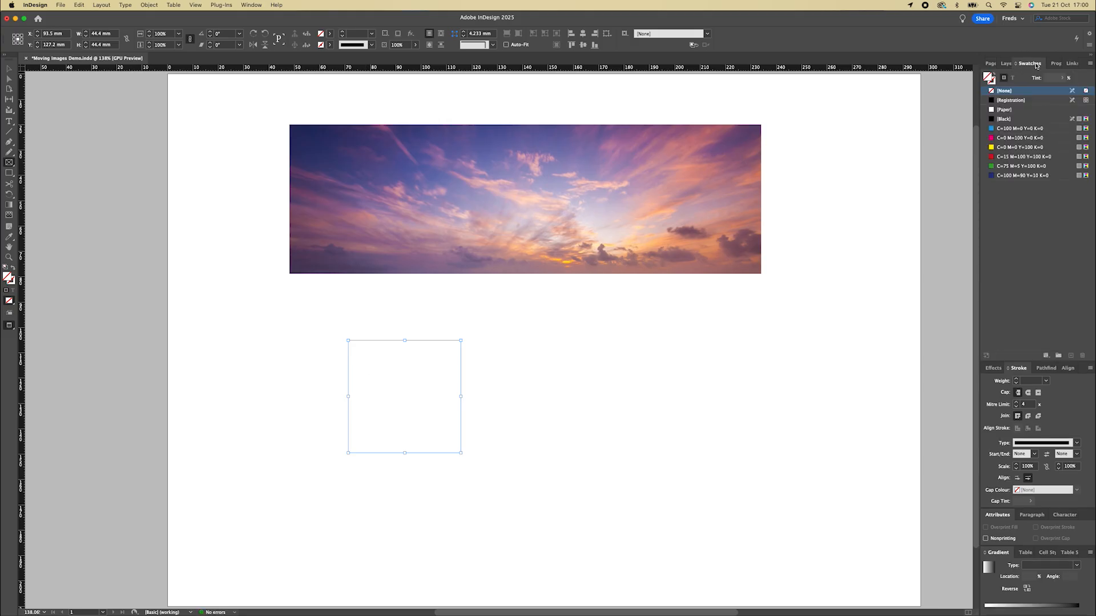
click(246, 5)
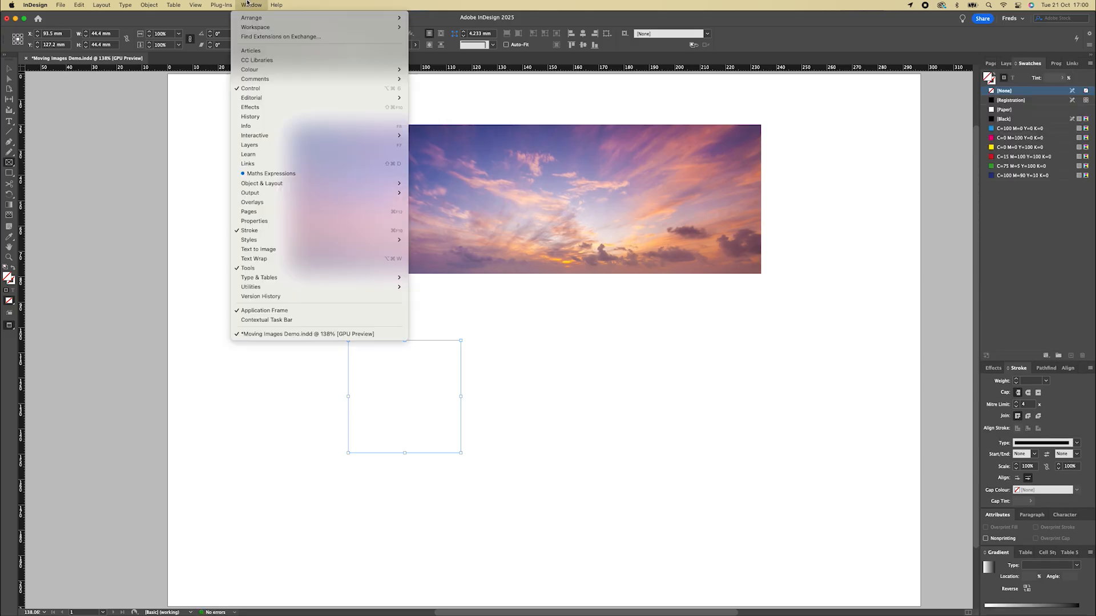
mouse_move(251, 69)
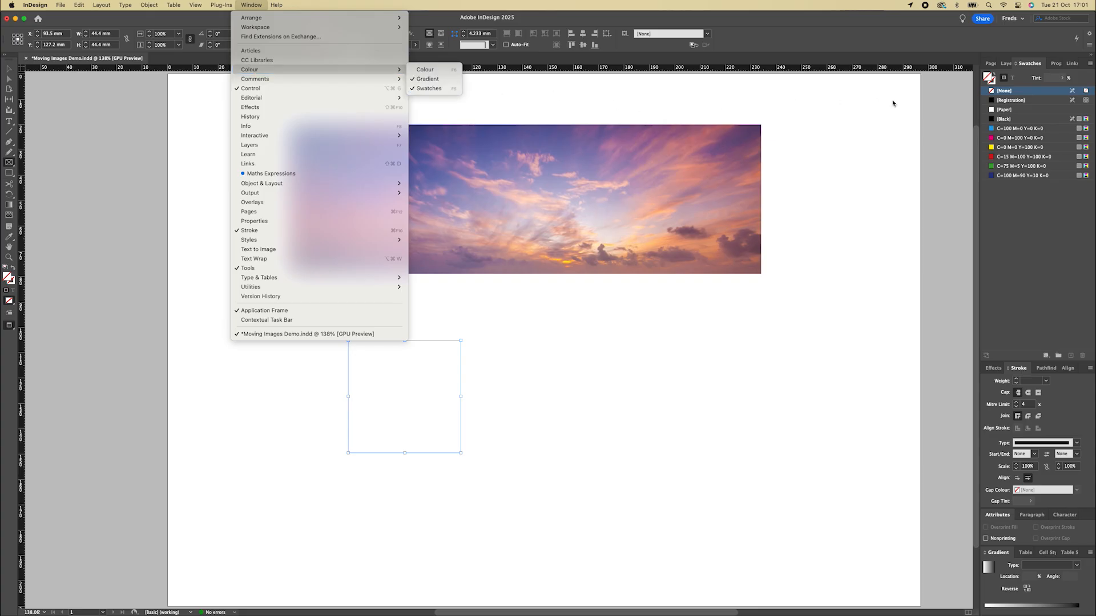
click(1005, 120)
click(1005, 120)
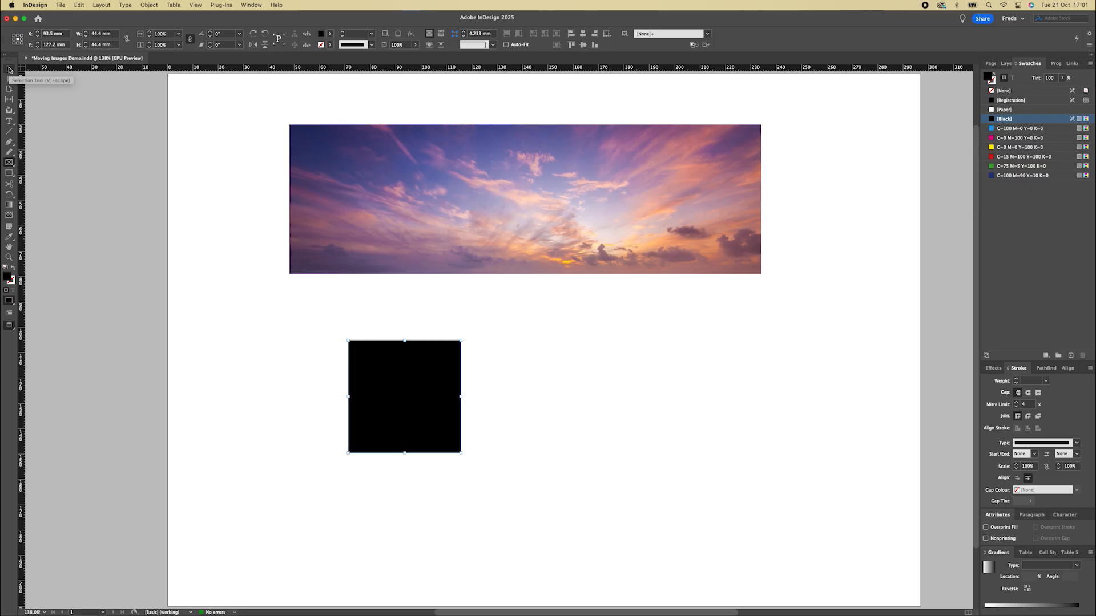
Duplicate the black square horizontally, placing the copy just to its right with a small gap.
click(9, 70)
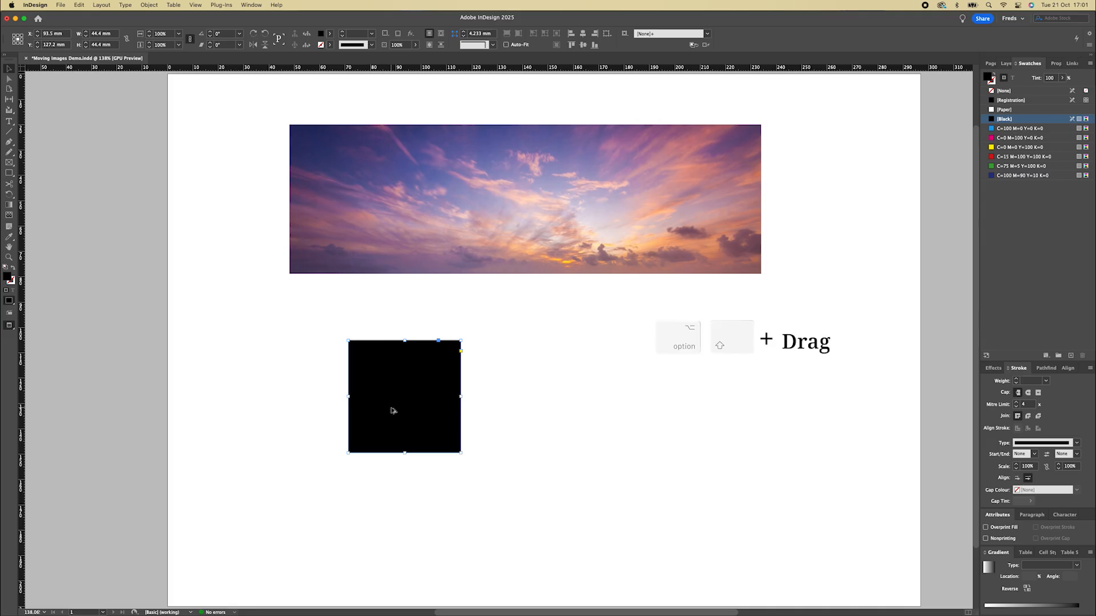
drag(394, 411, 520, 420)
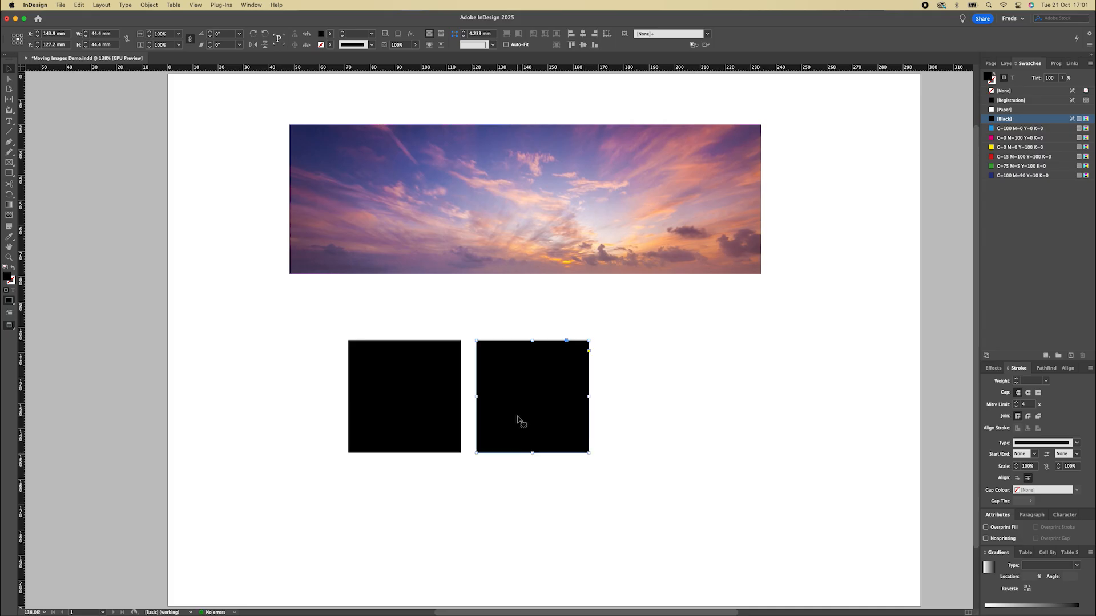
Convert the duplicated black square beside the first one into a triangle.
click(149, 6)
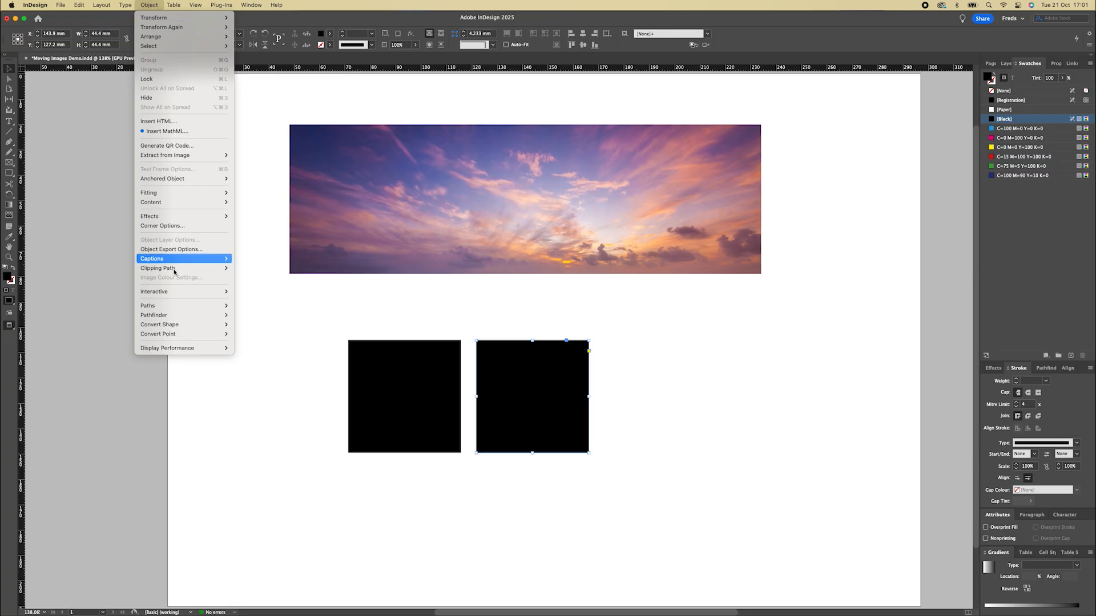
mouse_move(168, 325)
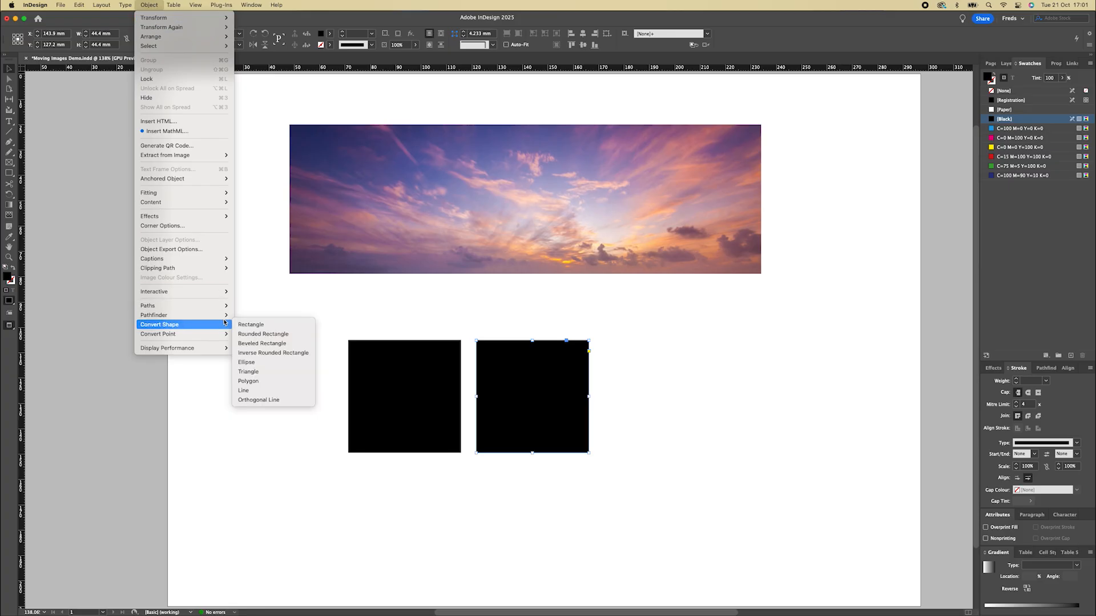
click(248, 372)
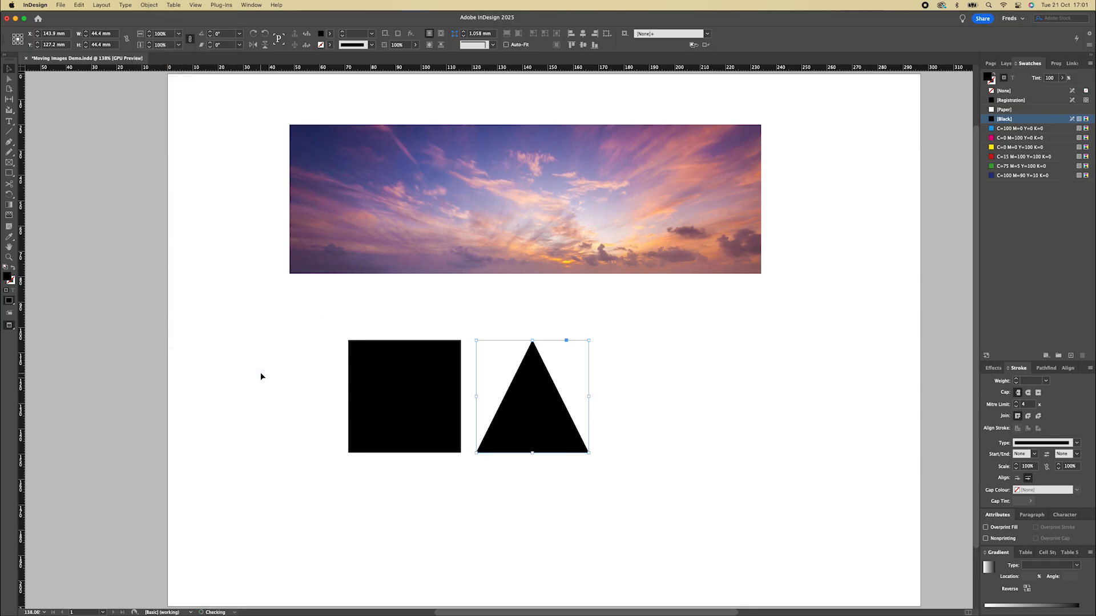
Duplicate the black square to the far side of the triangle with equal gaps, and convert the copy into an ellipse.
click(362, 370)
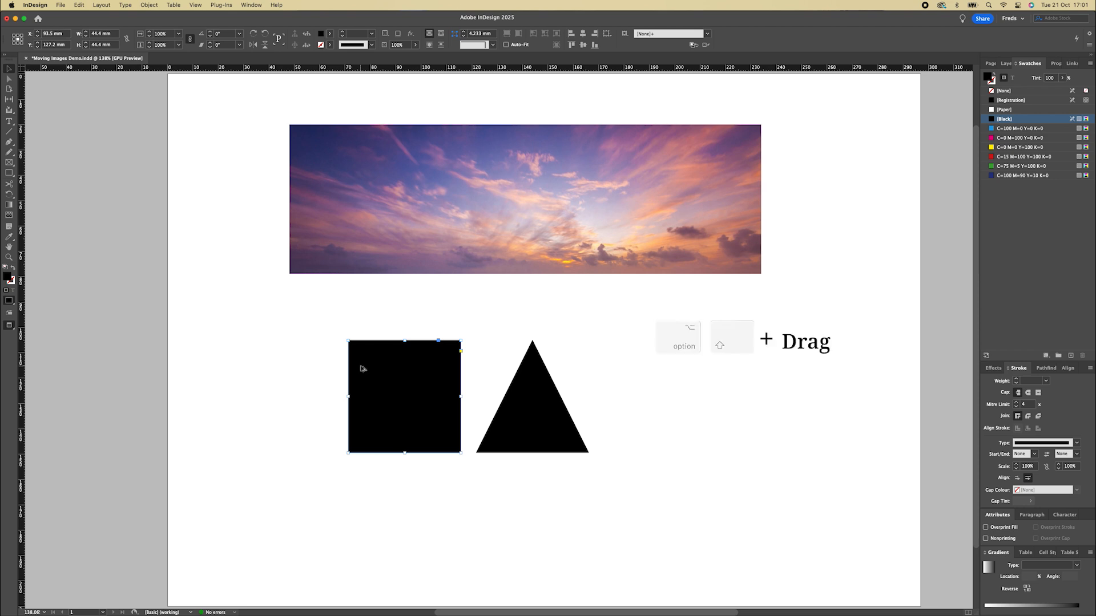
drag(361, 369, 616, 378)
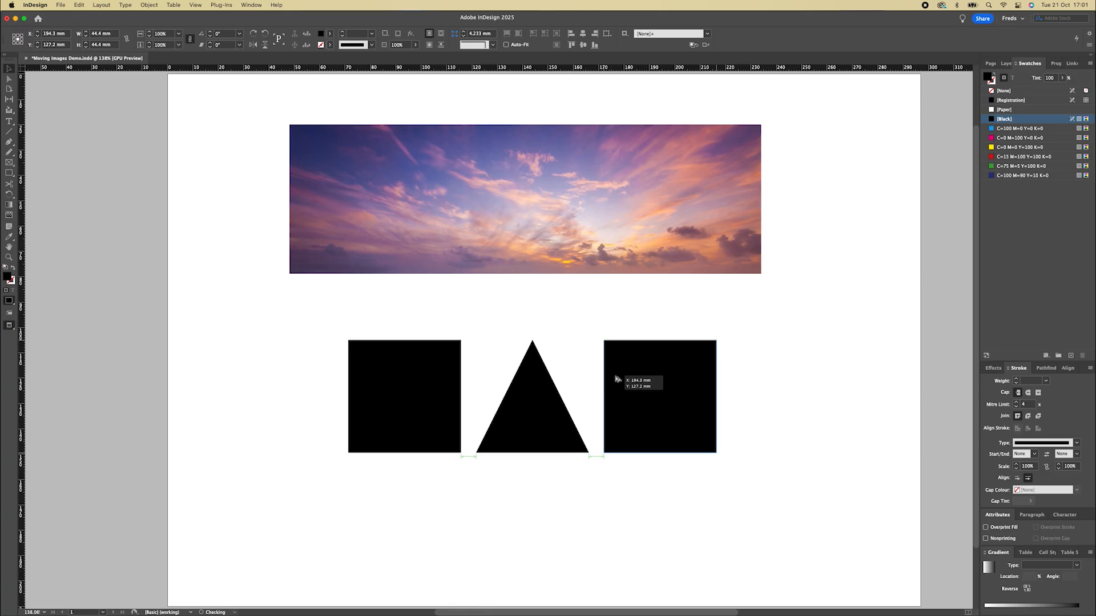
drag(617, 379, 616, 379)
click(144, 5)
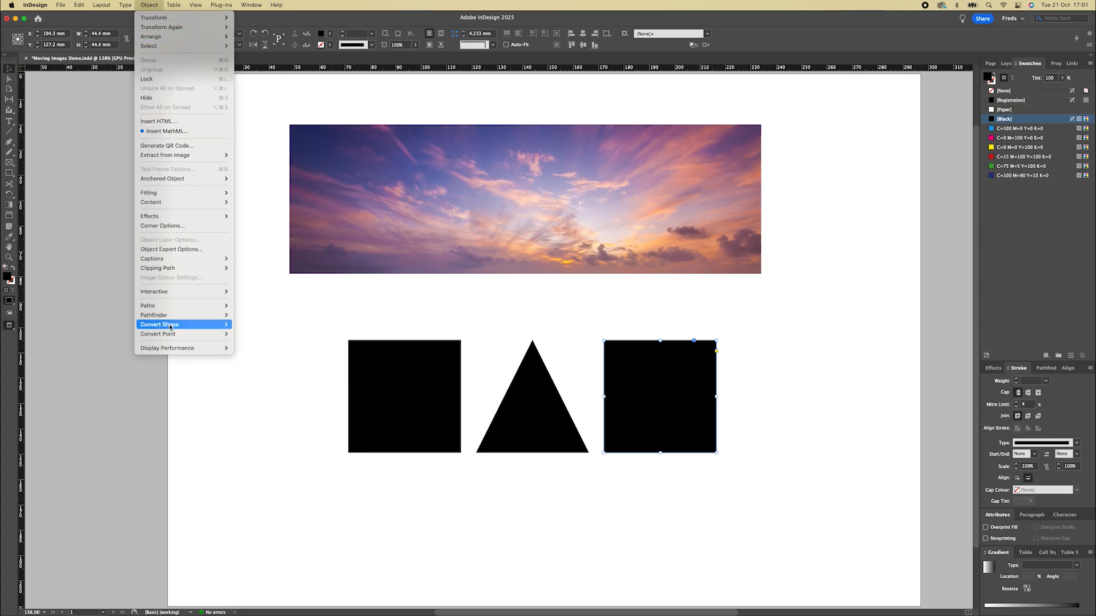
mouse_move(170, 327)
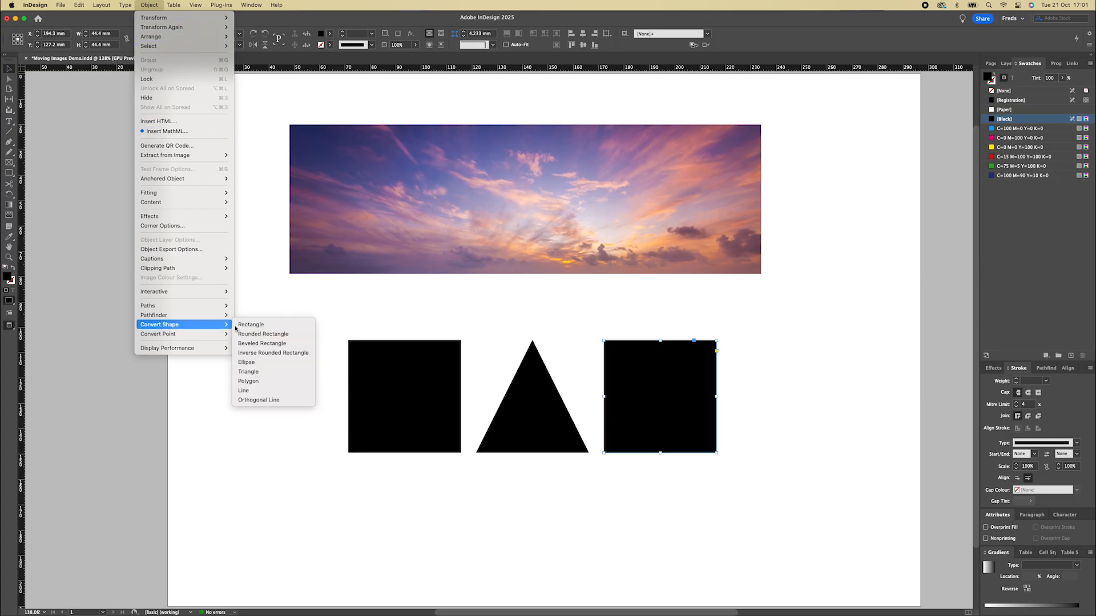
click(260, 362)
Select the black square, triangle and circle together and combine them into one shape with the Pathfinder Add operation.
drag(763, 490, 317, 331)
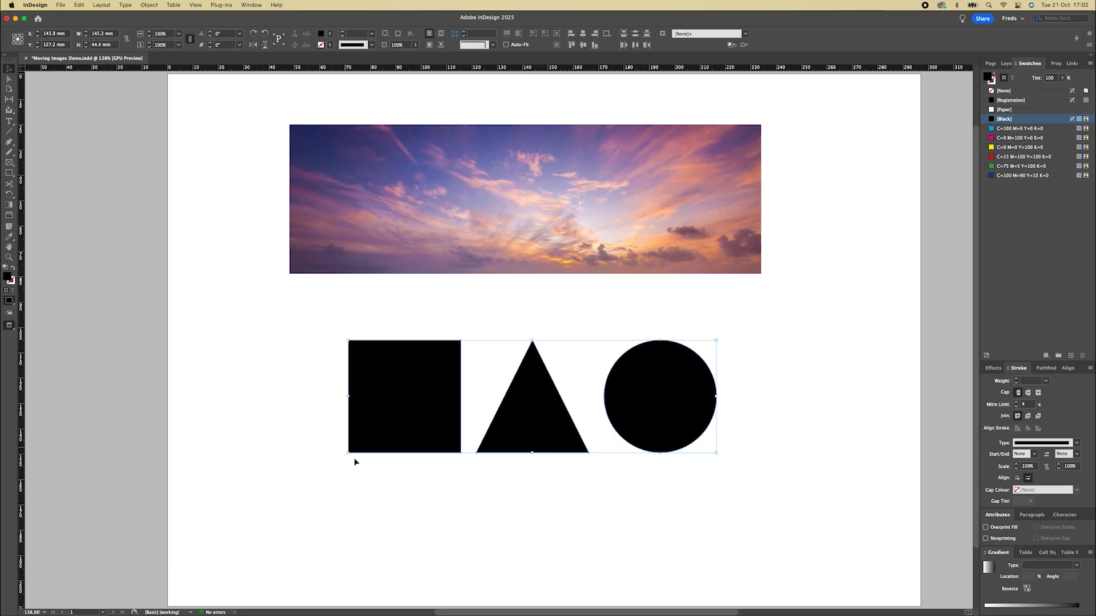
click(723, 511)
click(638, 423)
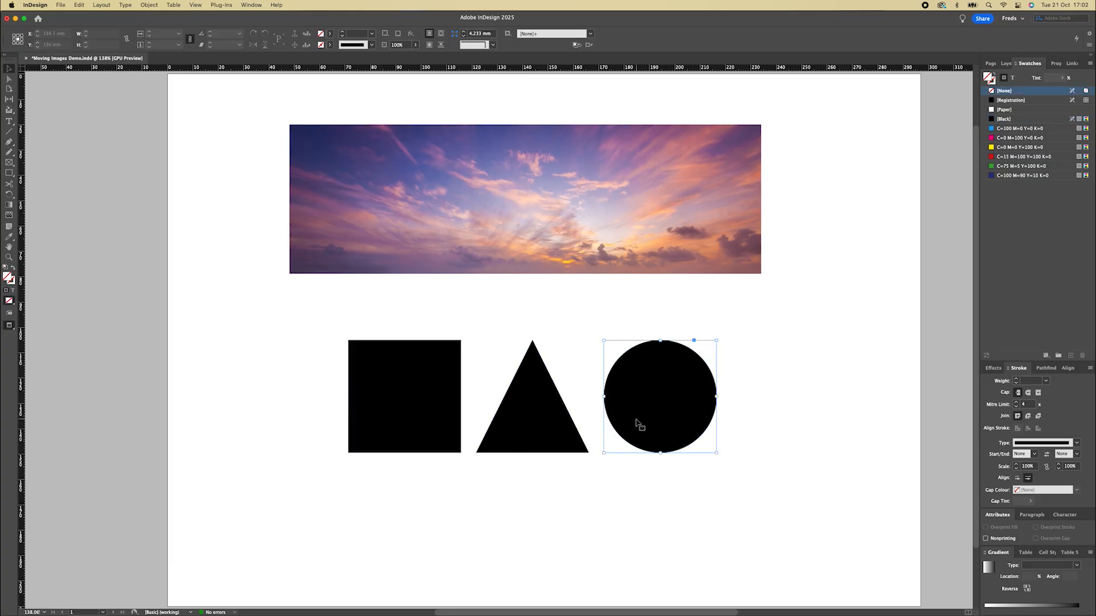
shift+click(542, 445)
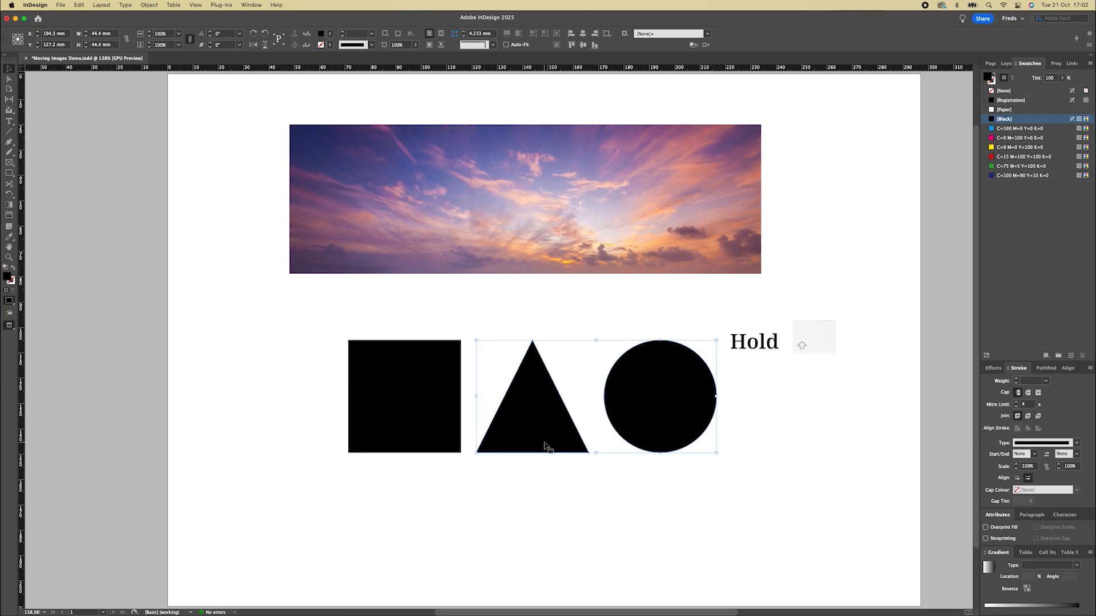
shift+click(414, 437)
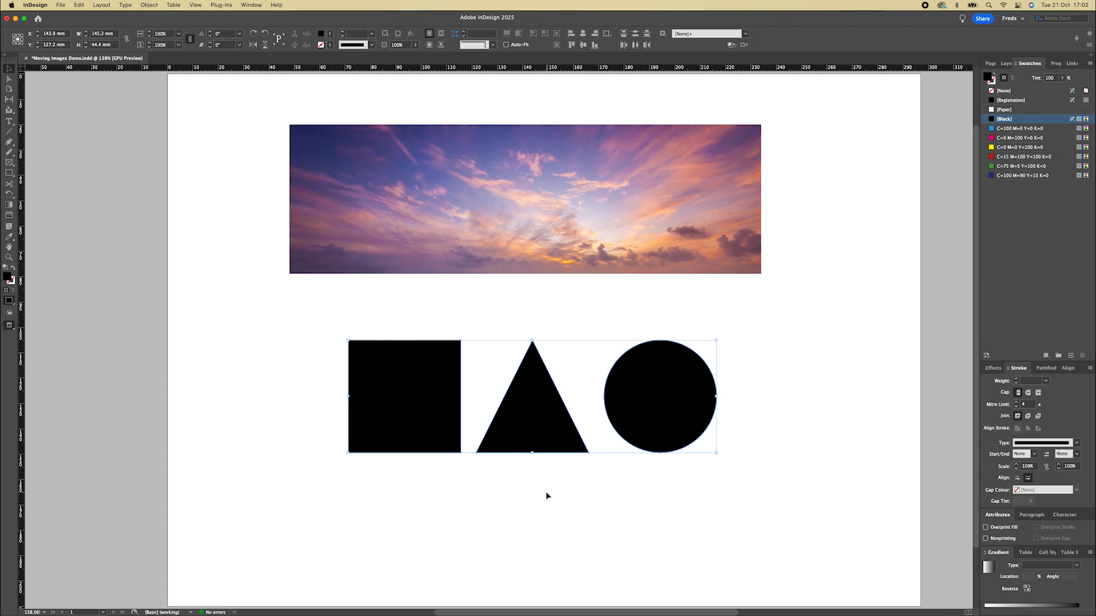
click(1045, 368)
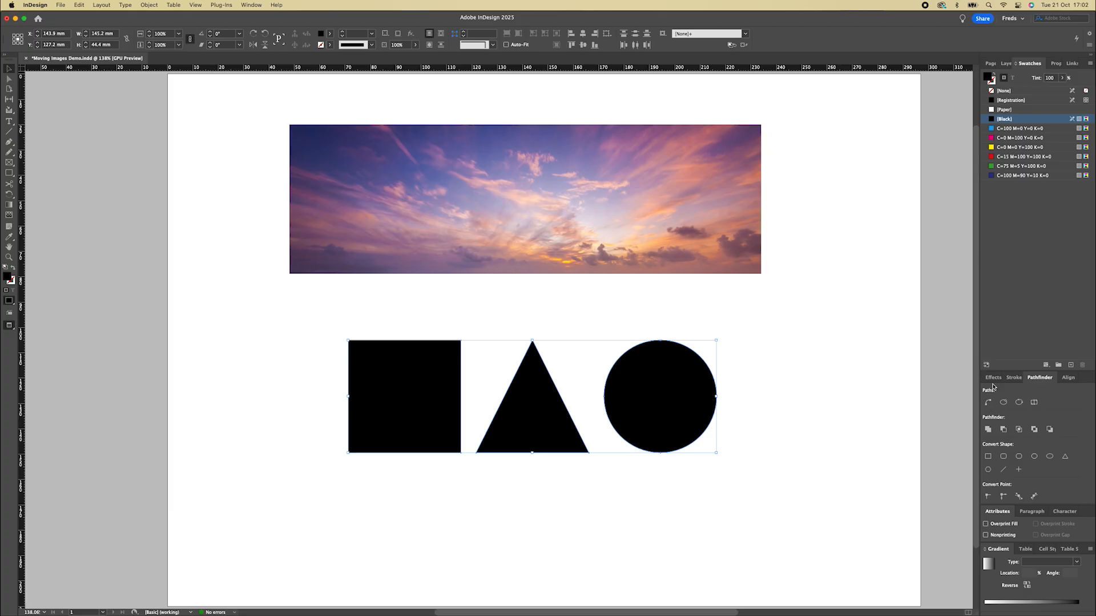
click(250, 6)
mouse_move(266, 184)
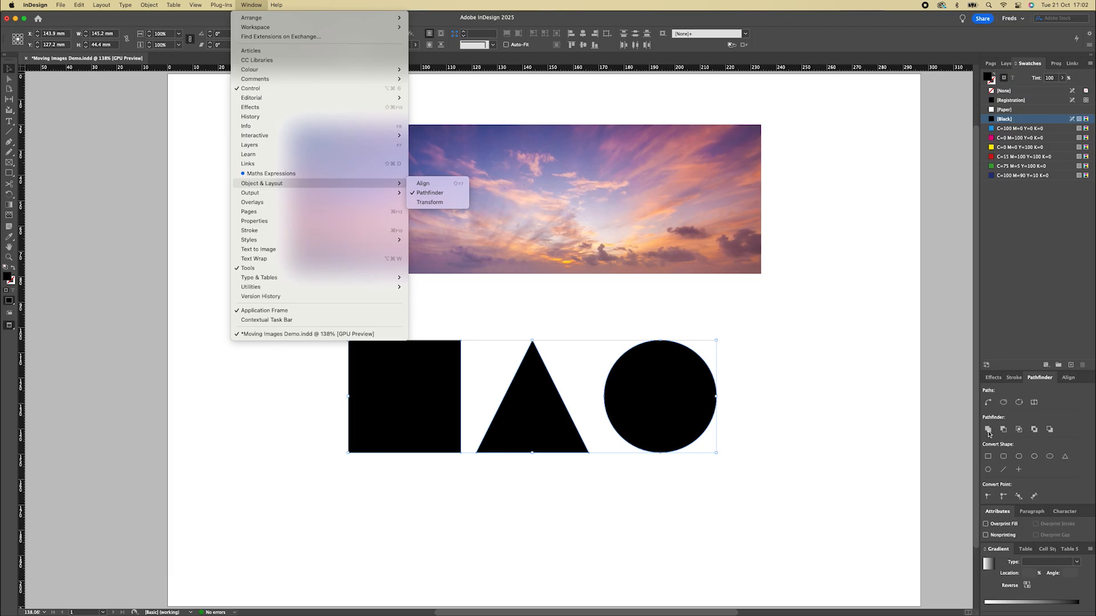
click(876, 429)
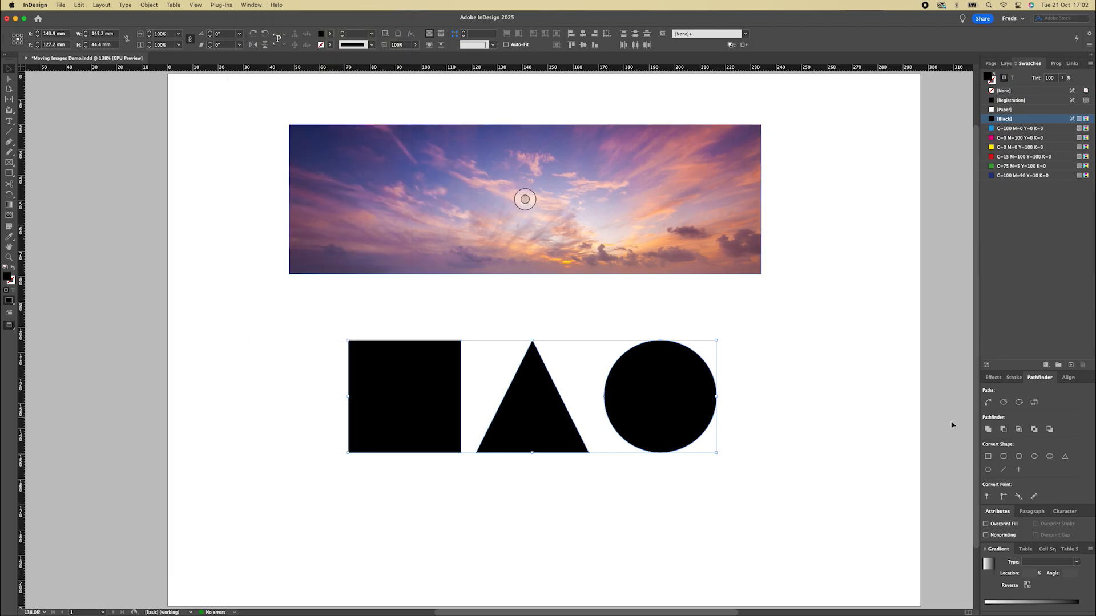
click(987, 430)
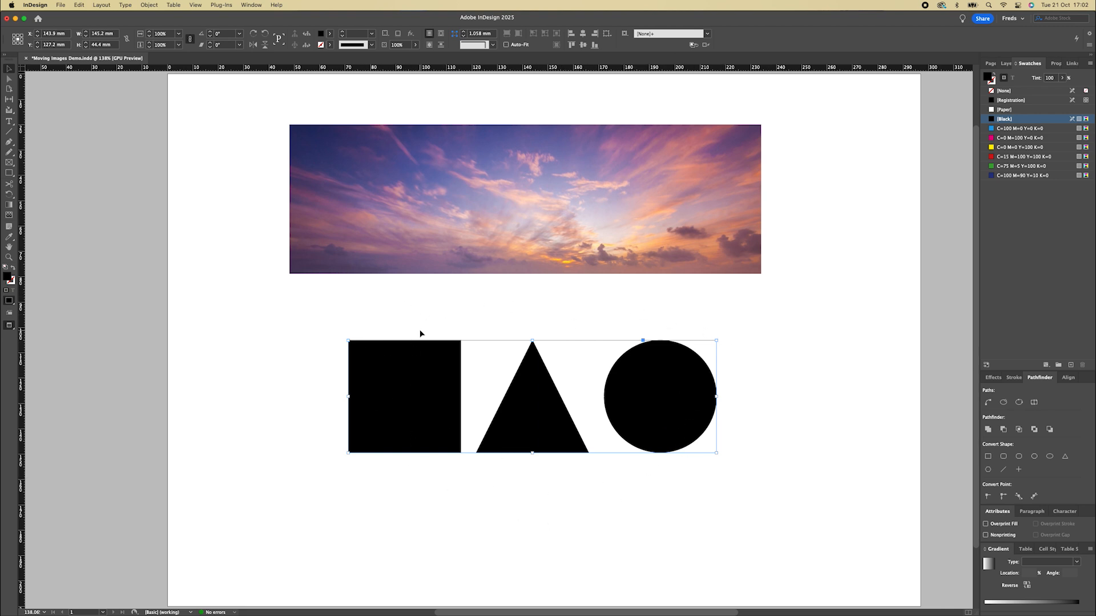
Place Sunset Demo.jpg into the combined shape and fit the content proportionally.
key(super+d)
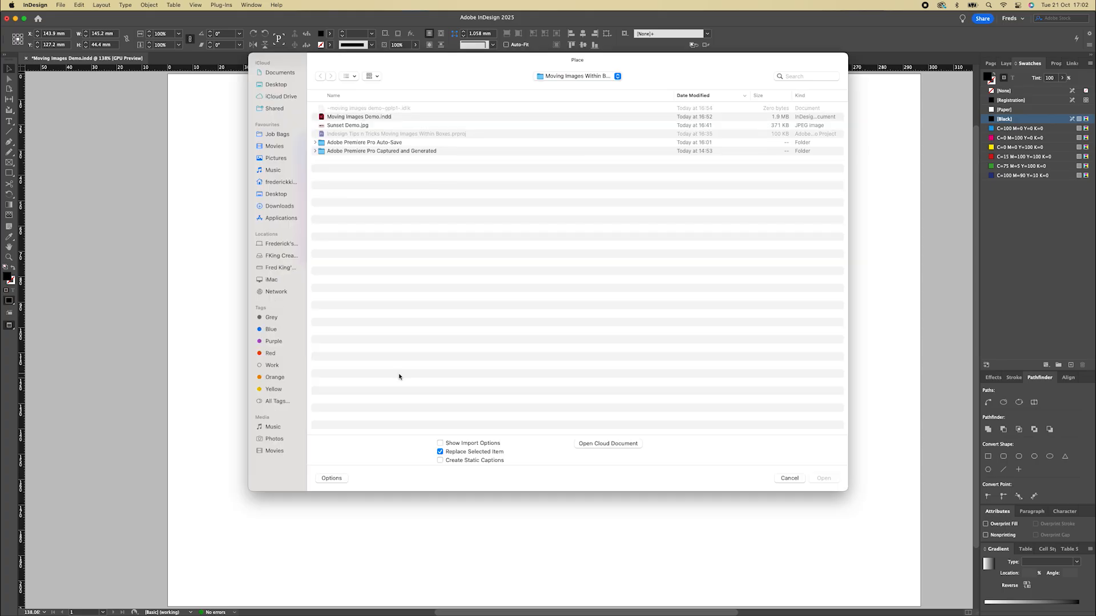
double_click(334, 126)
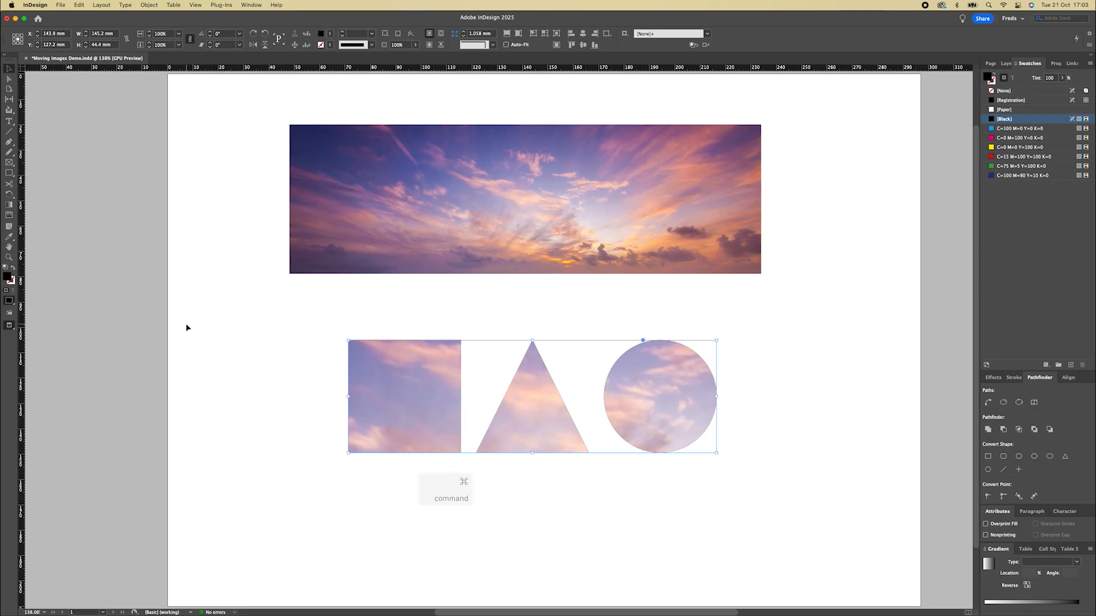
key(super+alt+shift+e)
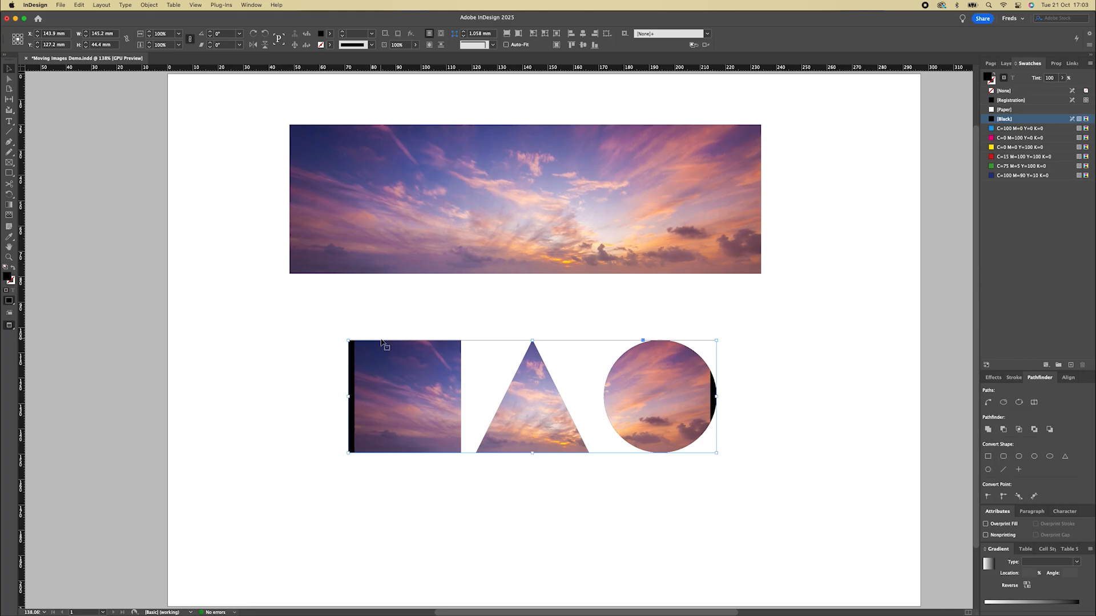
Select the sunset image inside the combined shape and enlarge it from its centre in increments to about 35.8%.
click(532, 396)
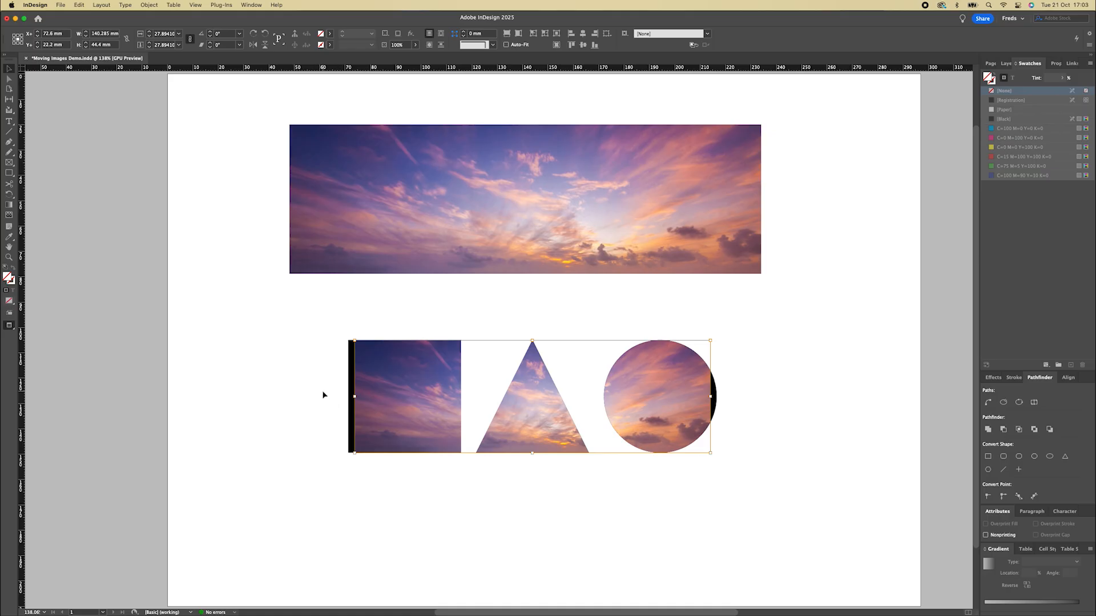
key(super)
key(super+alt+period)
key(super+alt+period)
key(super+alt+period)
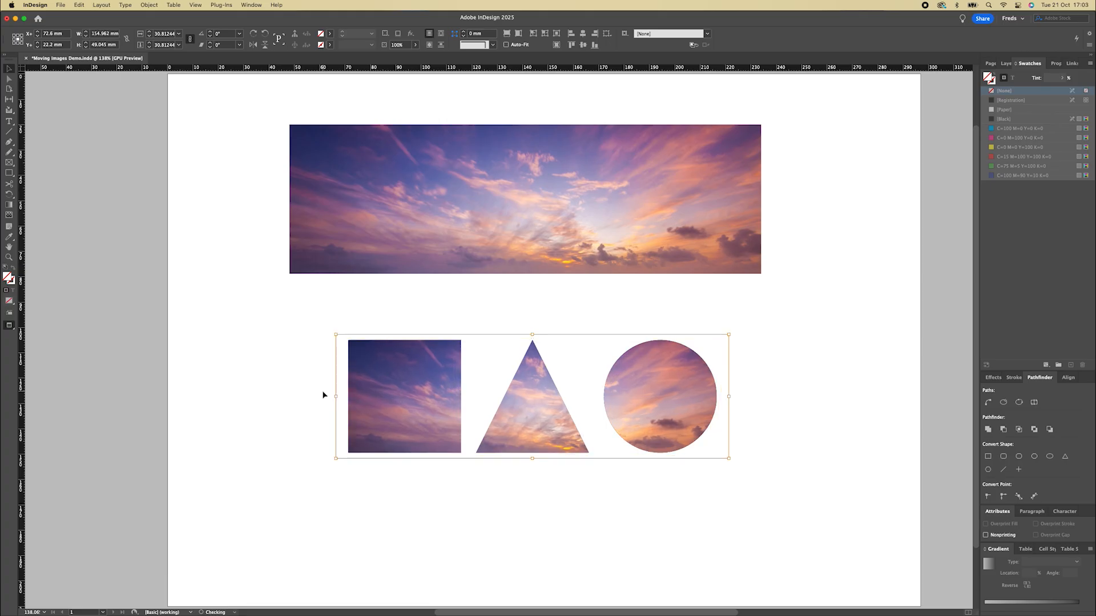
key(super+alt+period)
key(super+alt+period)
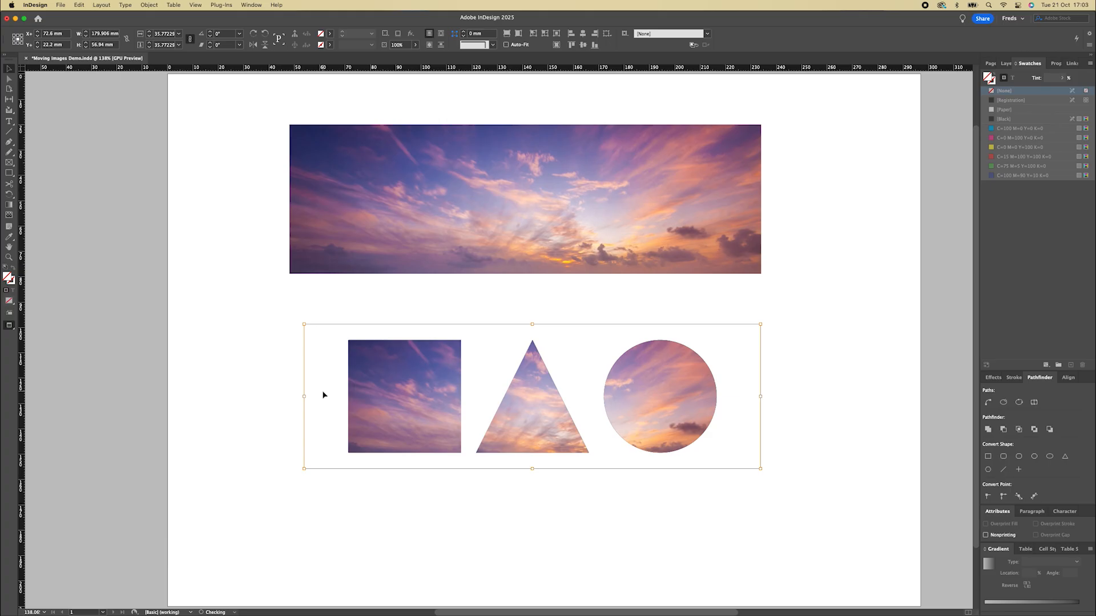
Reduce the sunset image inside the combined shape in increments to about 27.9%.
key(super)
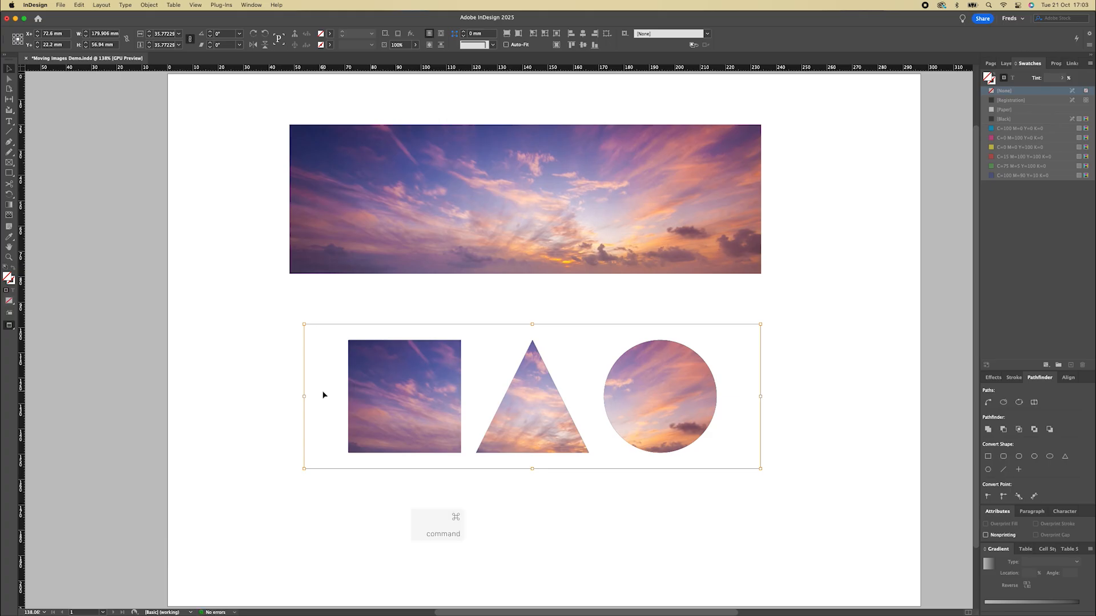
key(super+alt+comma)
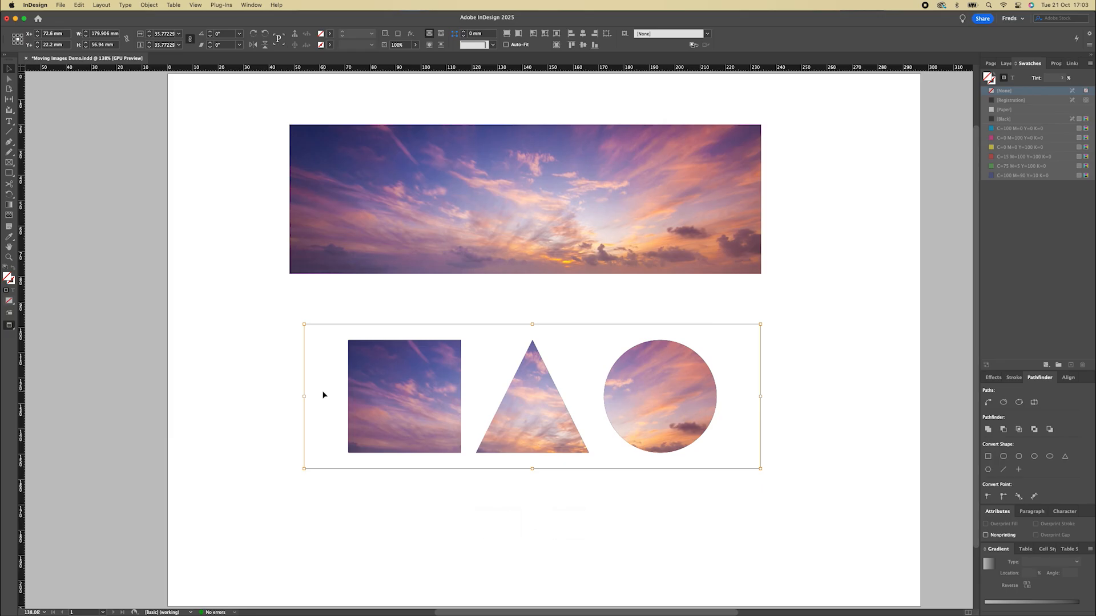
key(super+alt+comma)
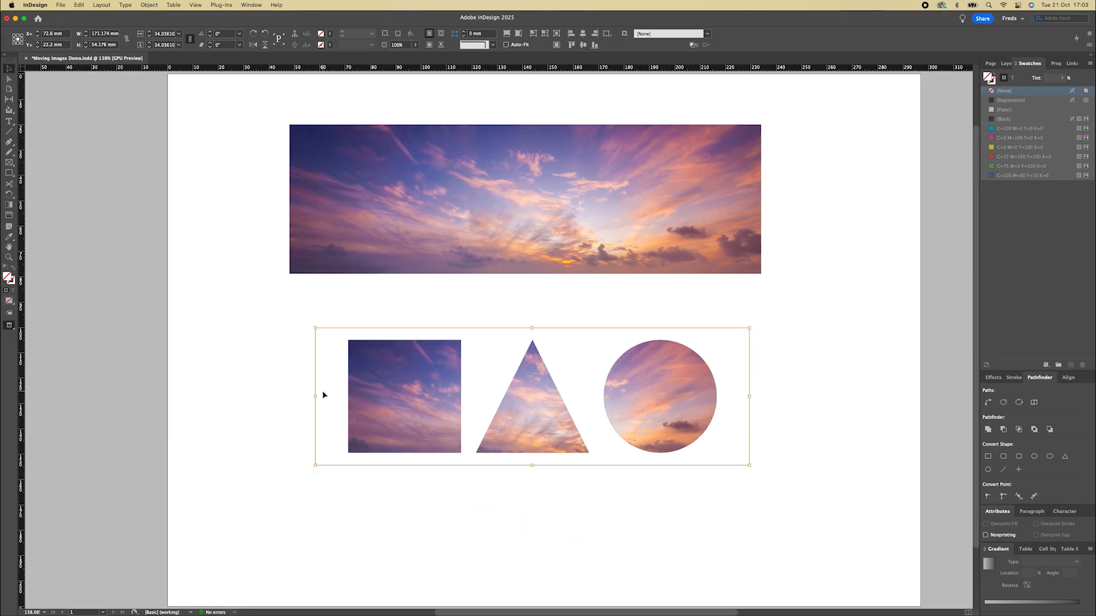
key(super+alt+comma)
key(super+alt+comma)
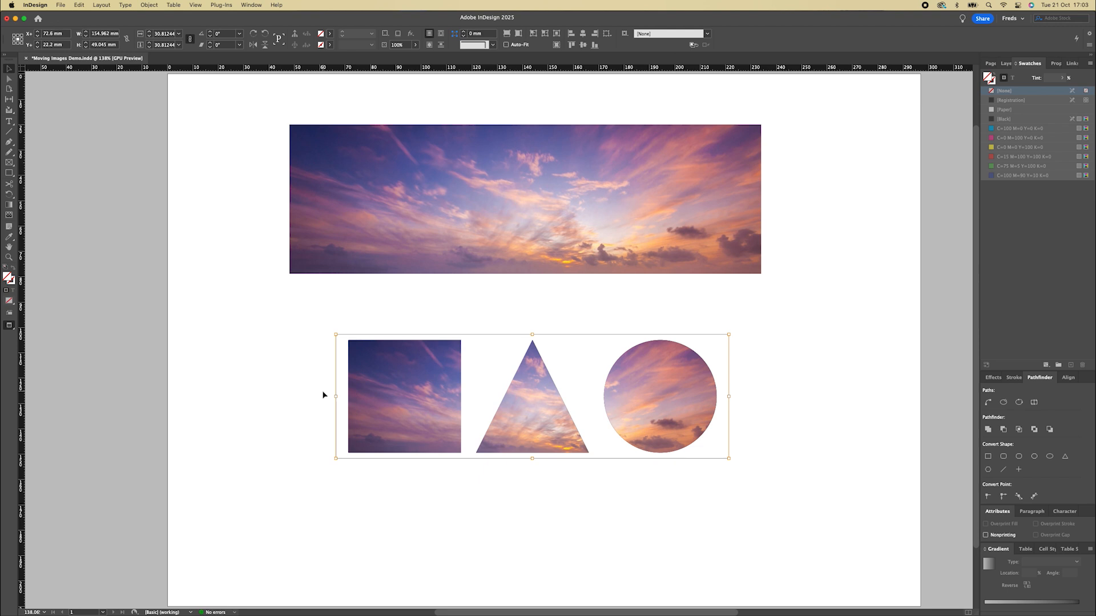
key(super+alt+comma)
key(super+alt+comma)
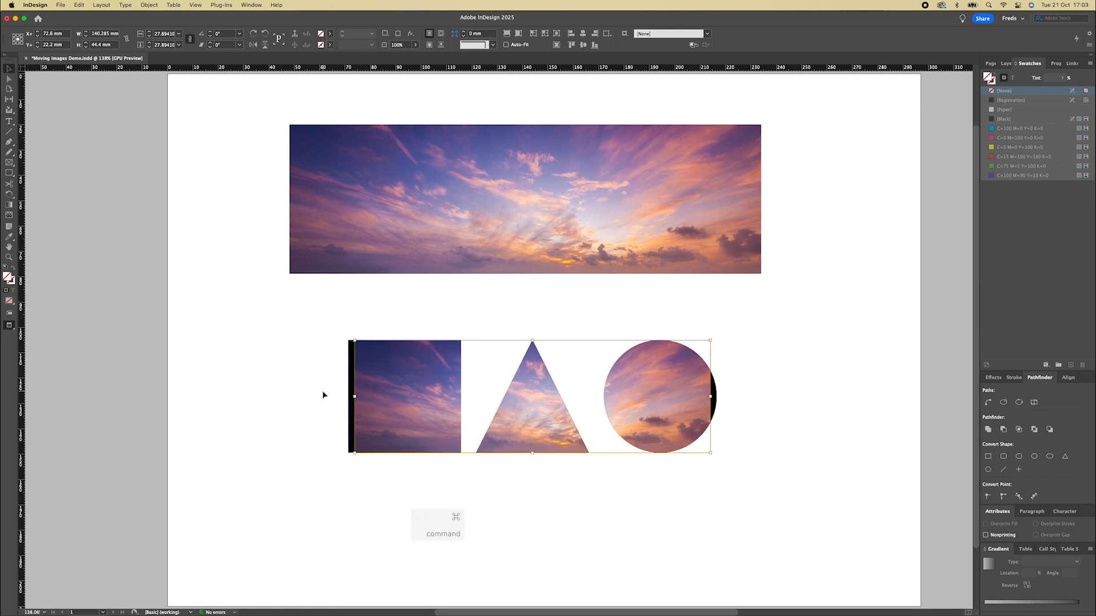
Enlarge the sunset image to about 34% so it fills all three shapes, and return to selecting the frame.
key(super+alt+period)
key(super+alt+period)
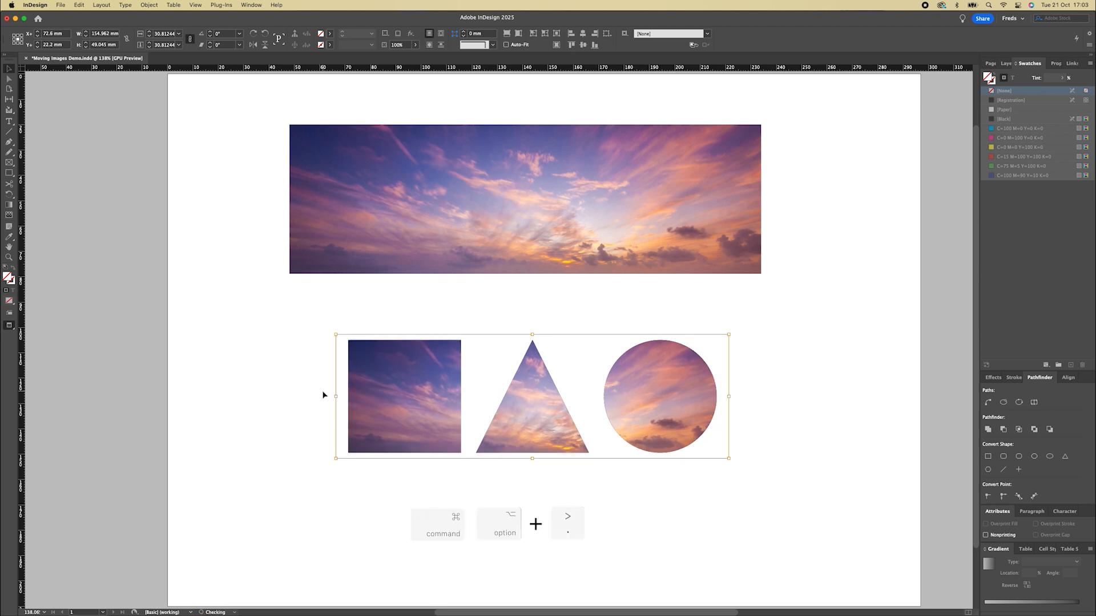
key(super+alt+period)
key(super+alt+period)
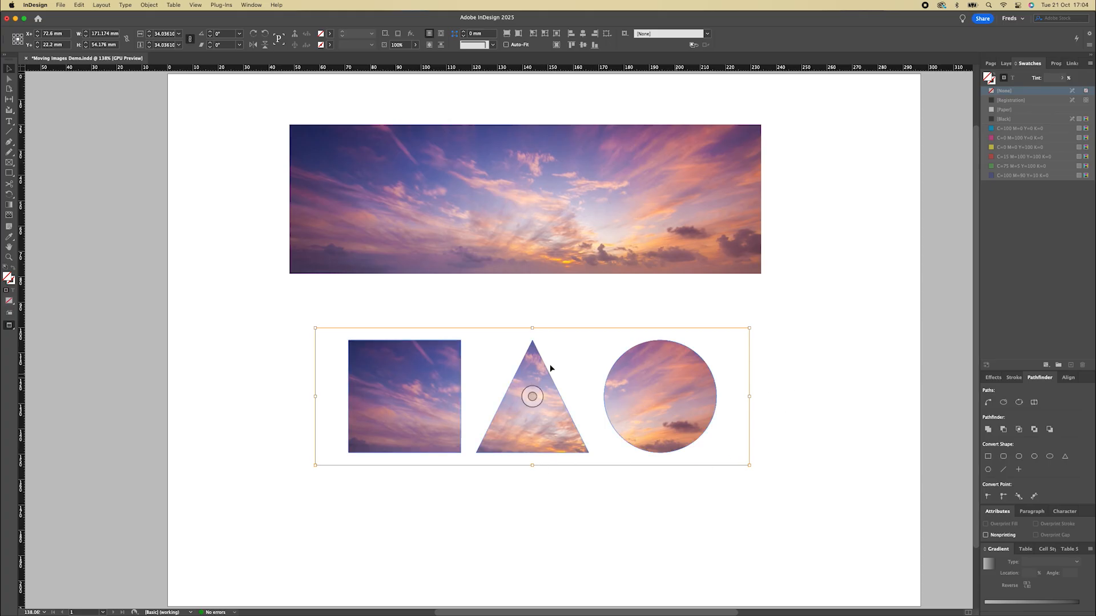
key(Escape)
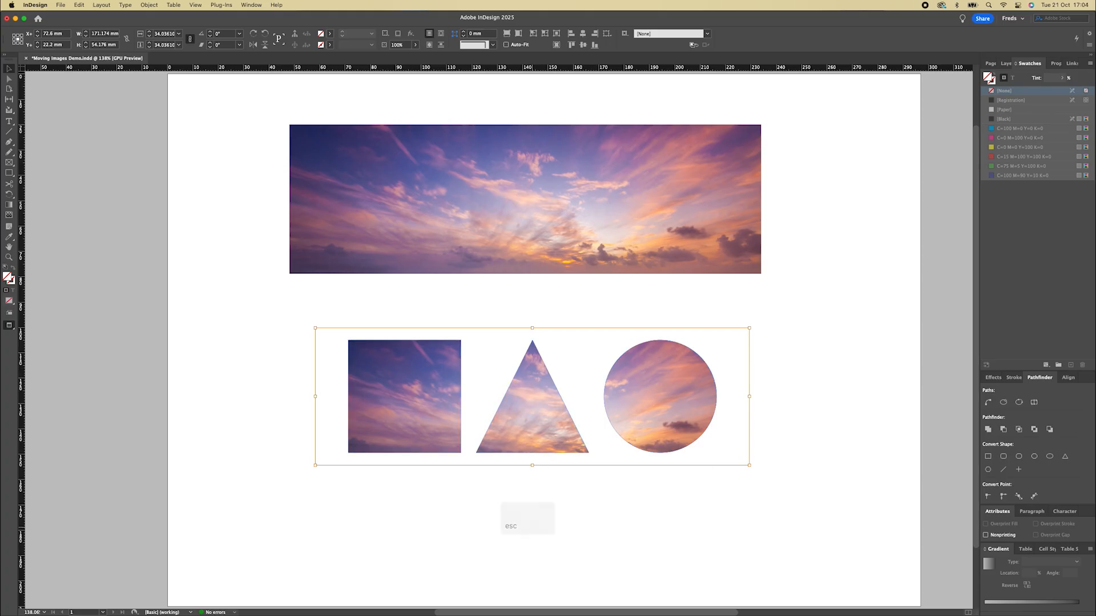
key(Escape)
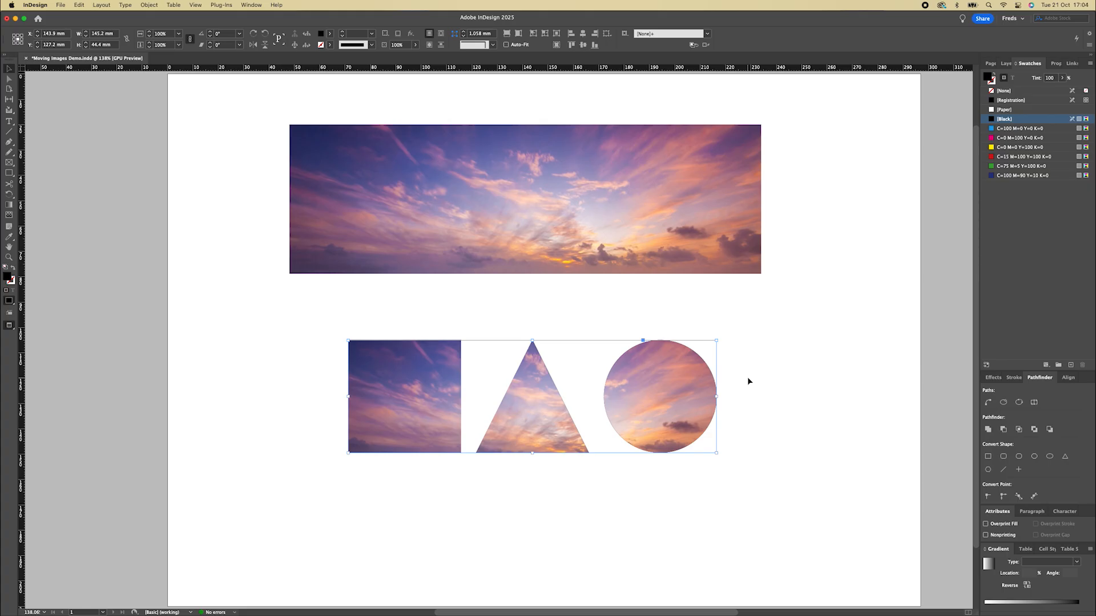
Set the combined frame's fill to [None] and apply the [Black] swatch to its stroke.
click(991, 92)
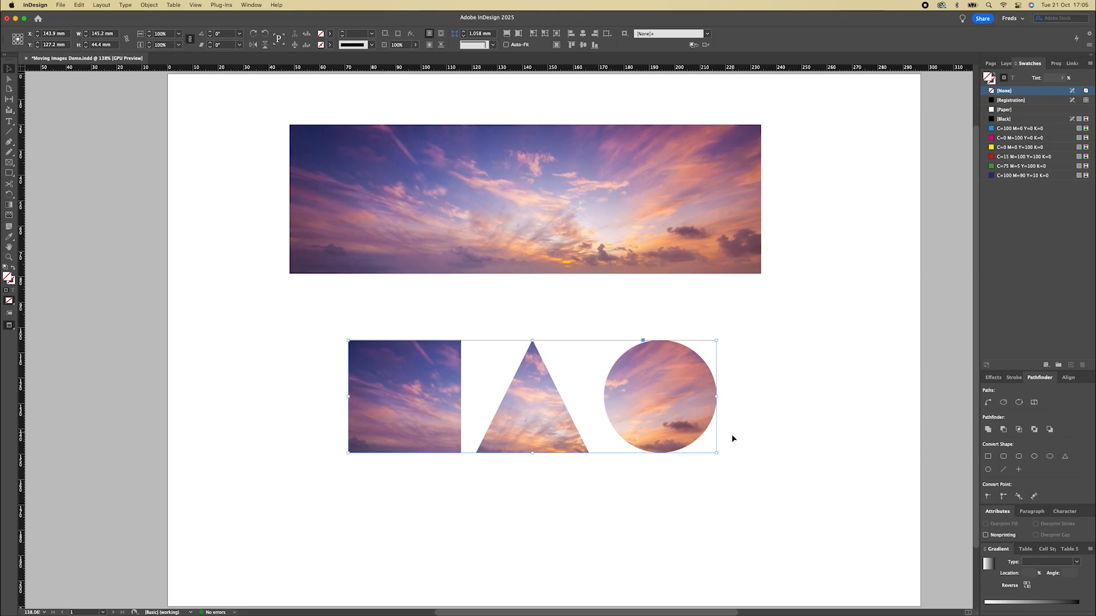
click(992, 83)
click(992, 120)
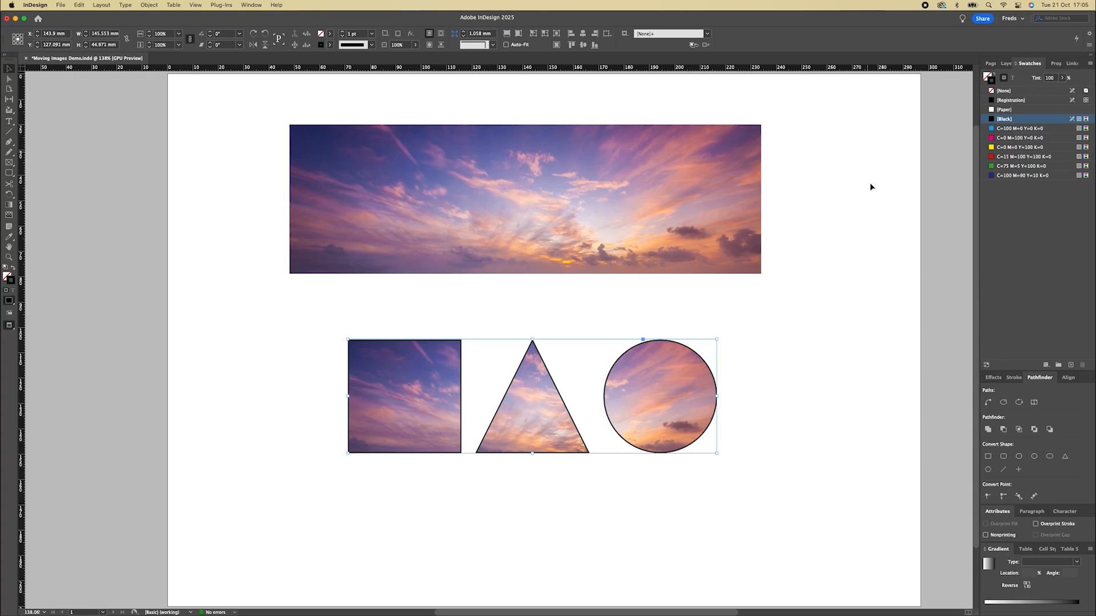
Increase the stroke weight of the combined frame to 6 pt.
click(1013, 377)
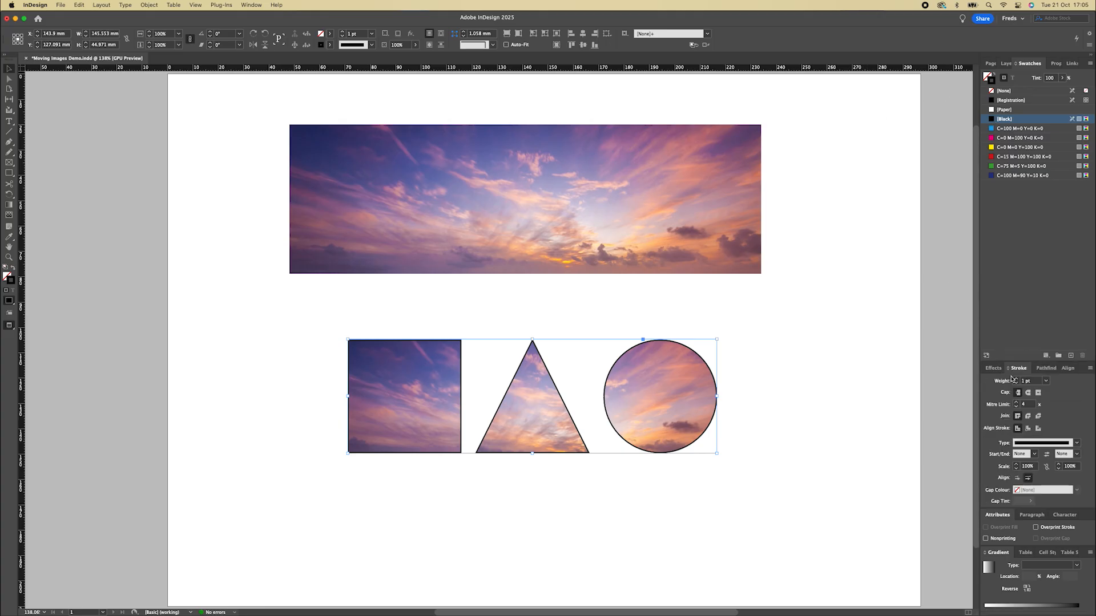
click(1015, 378)
click(1016, 379)
click(1016, 379)
click(1016, 379)
click(1016, 379)
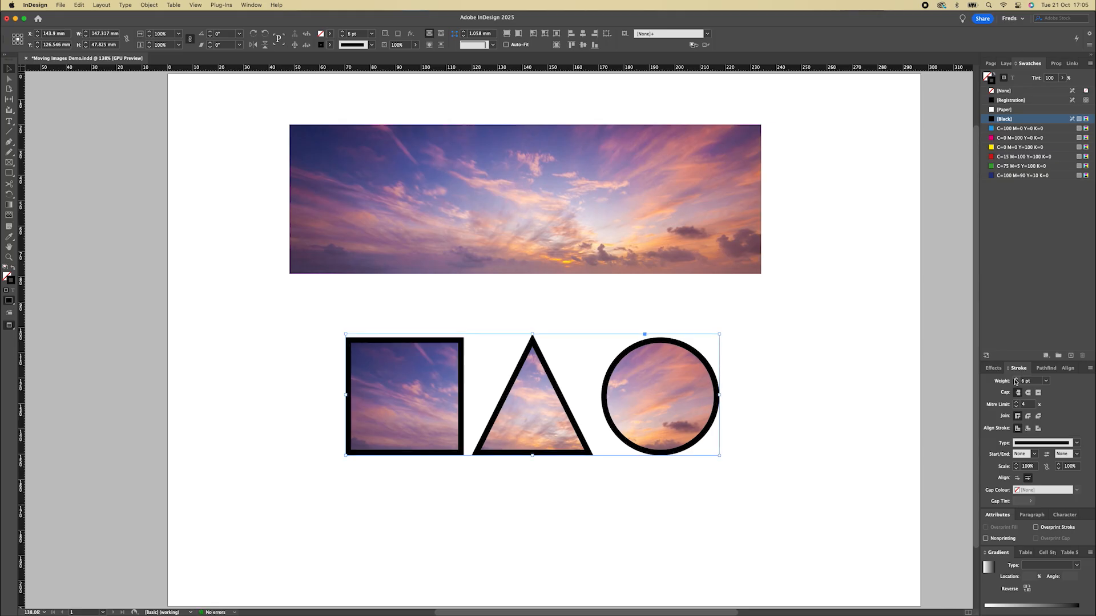
Set the combined frame's stroke weight to 0 pt.
click(1008, 381)
text(0)
key(Return)
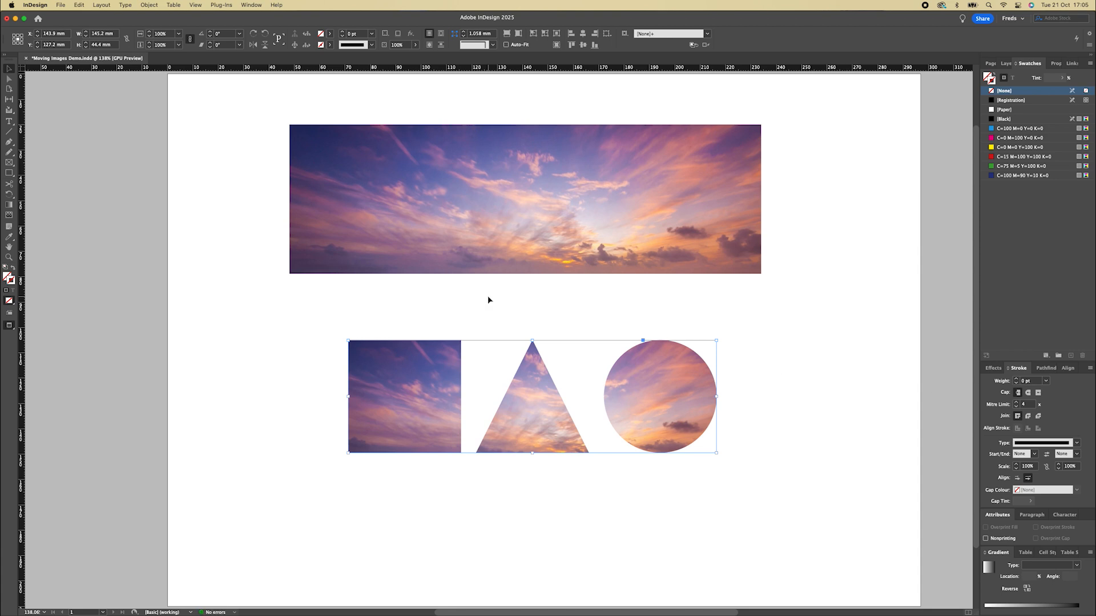
Restore the combined frame to empty black shapes and copy the sunset image out of the large rectangular frame.
click(352, 188)
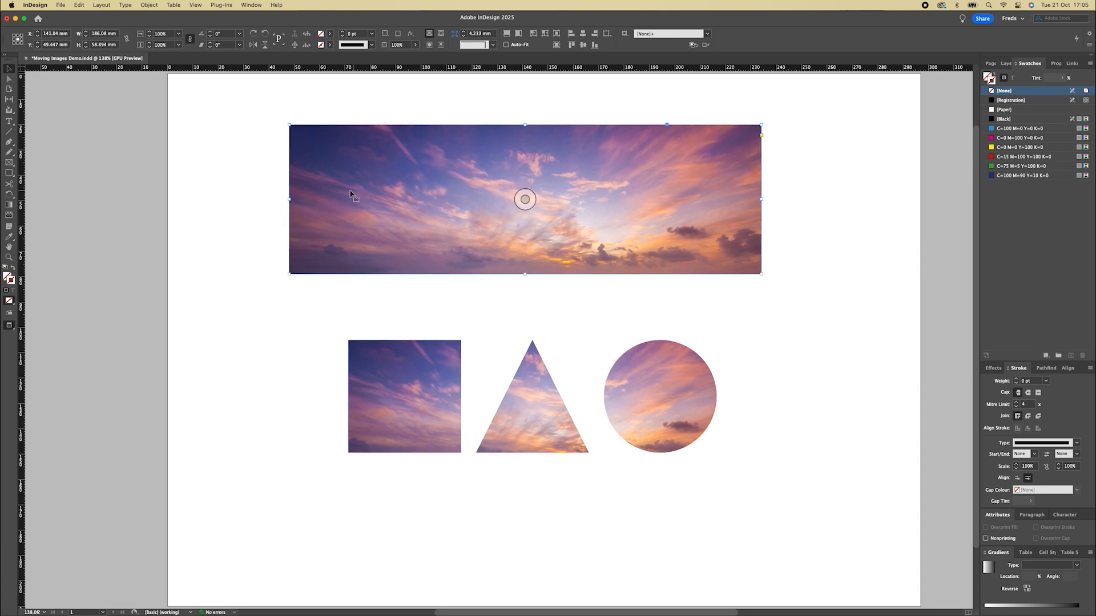
click(372, 360)
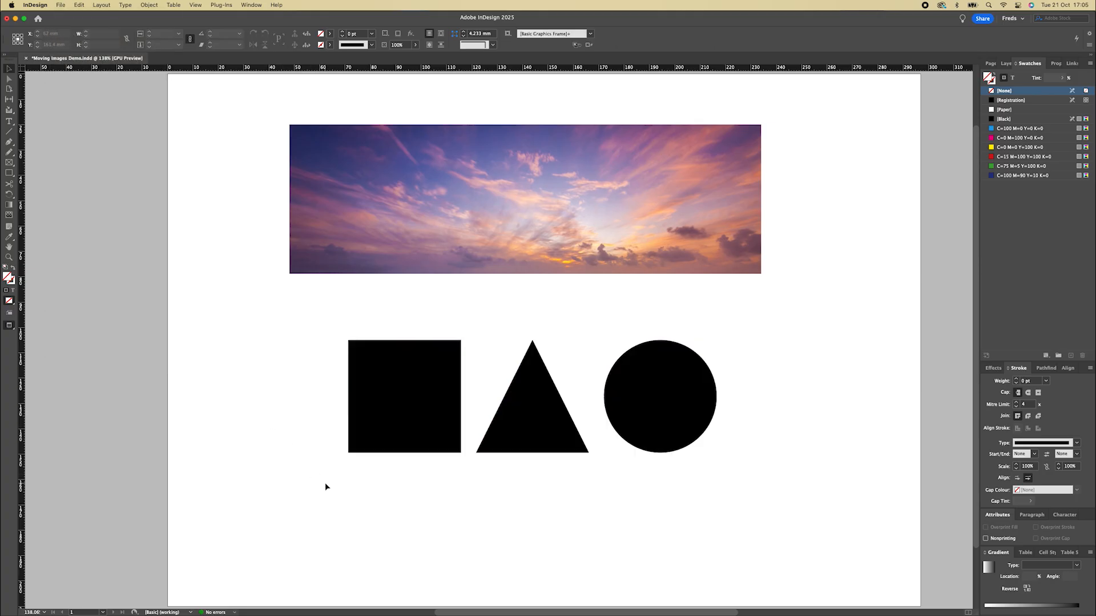
click(317, 205)
click(319, 206)
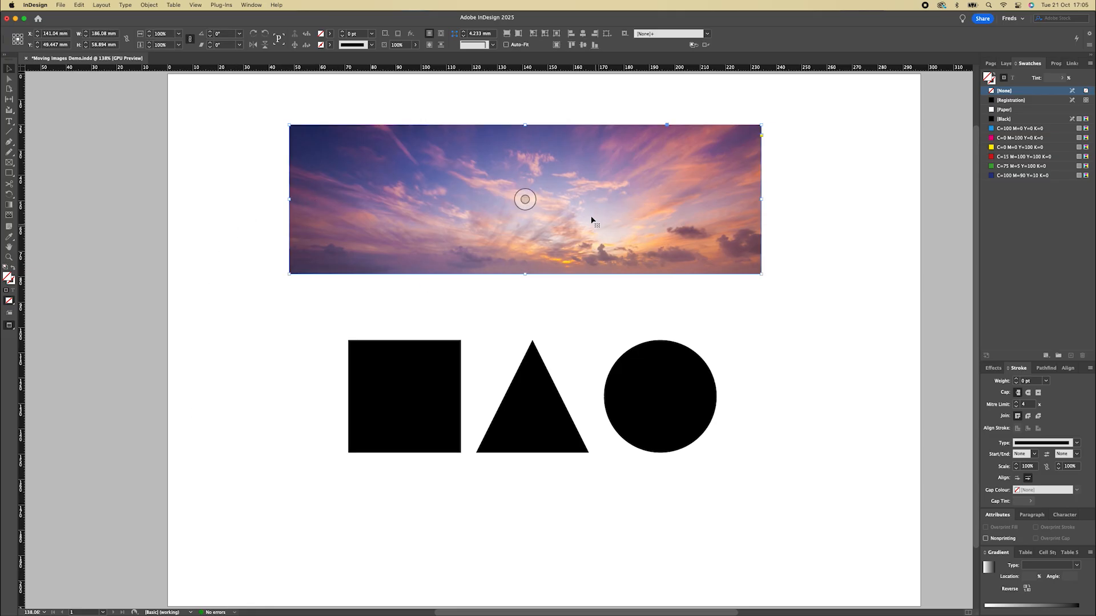
click(525, 199)
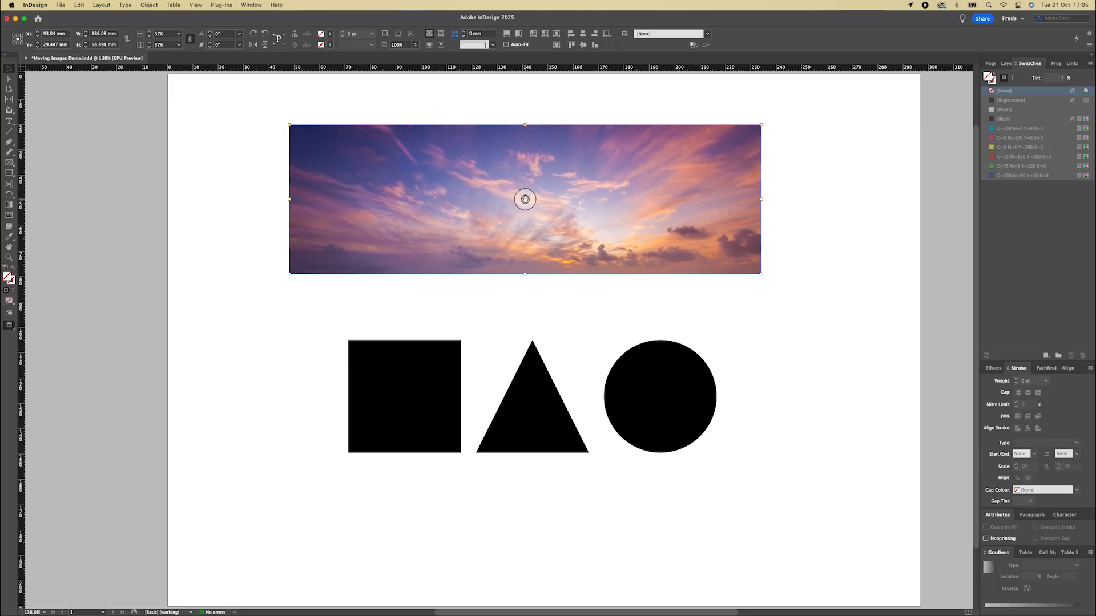
key(super+c)
Paste the copied sunset image into the combined square, triangle and circle frame, and delete the original rectangular sunset frame.
click(7, 69)
click(373, 367)
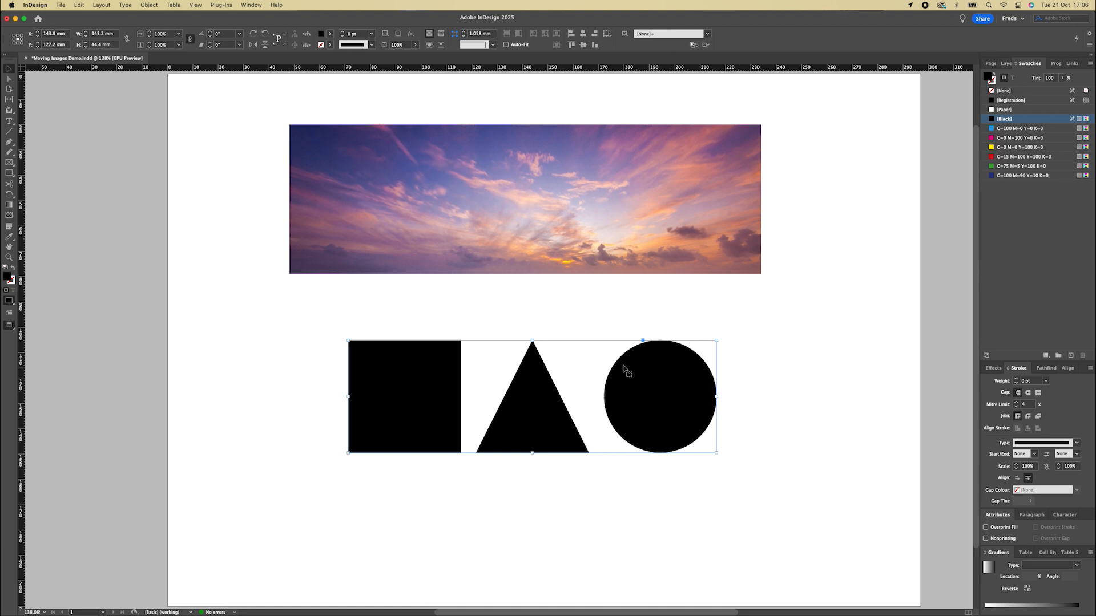
key(super)
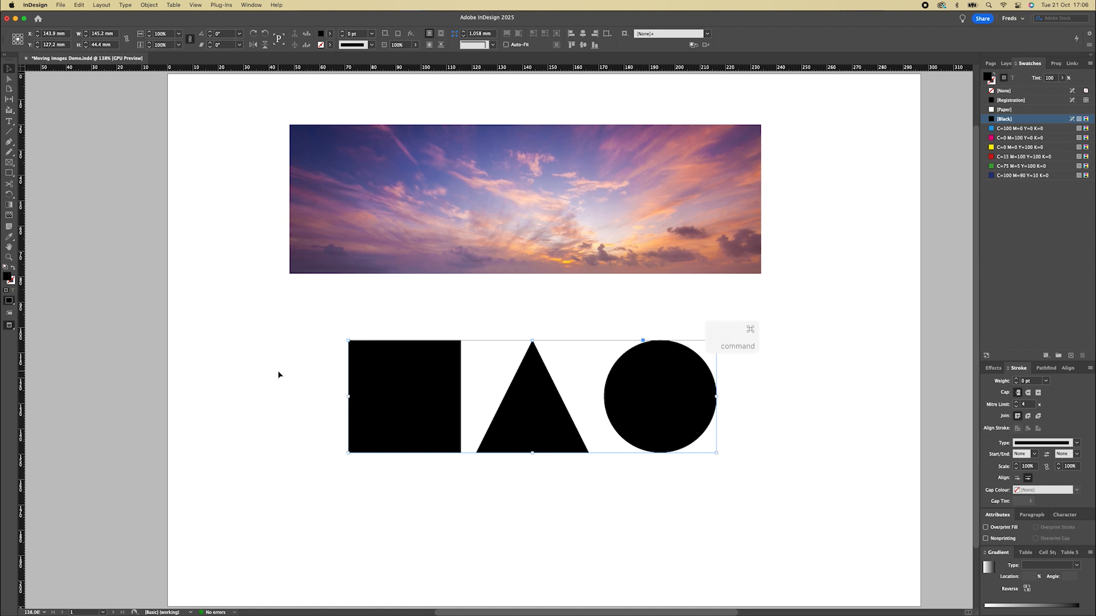
key(super+alt+v)
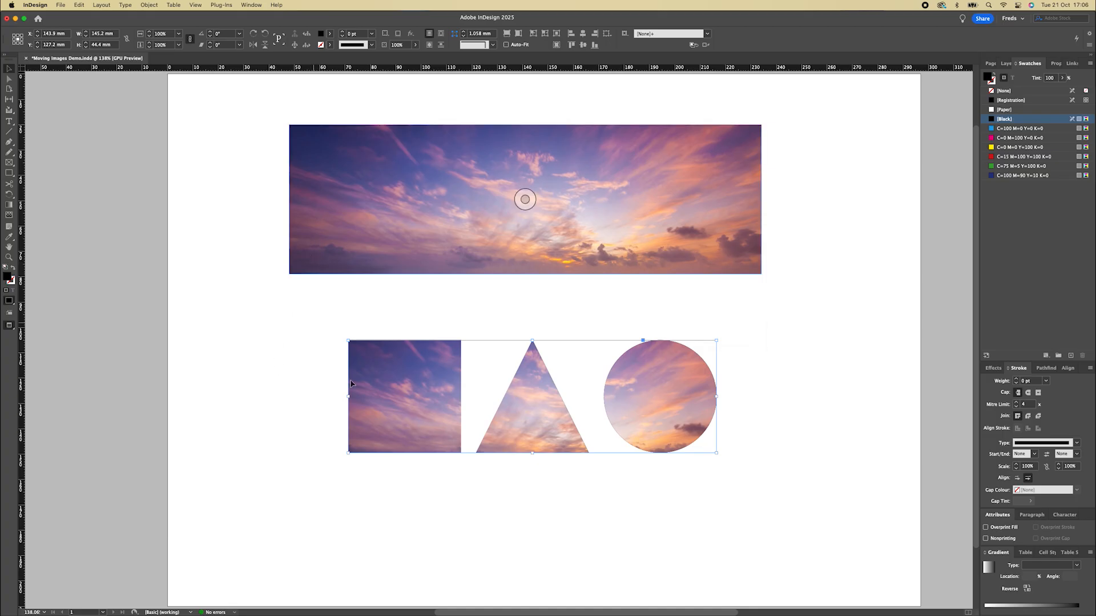
click(724, 215)
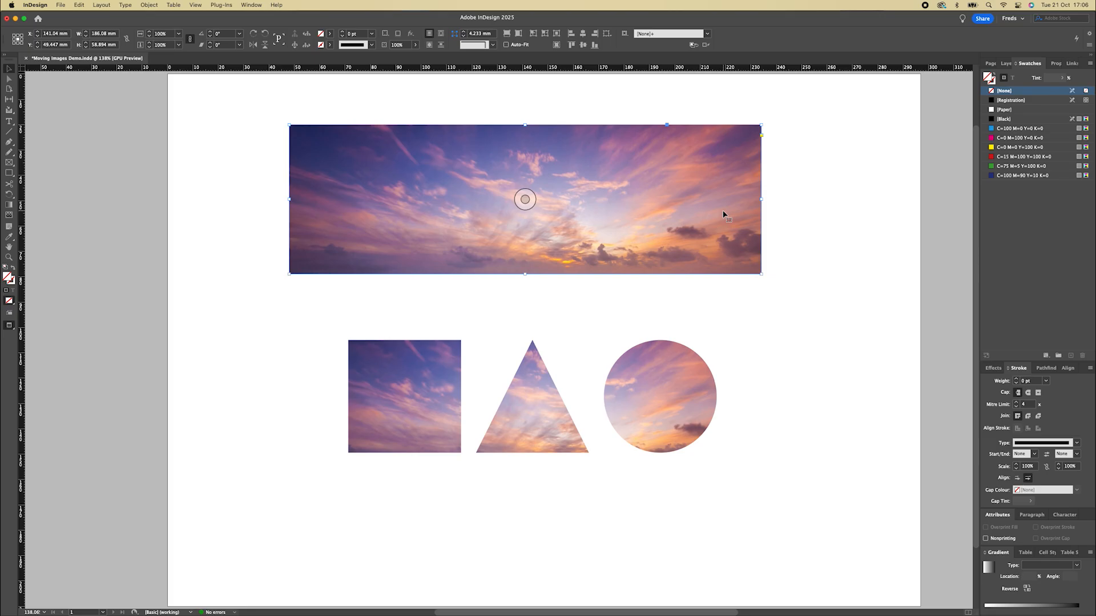
key(Delete)
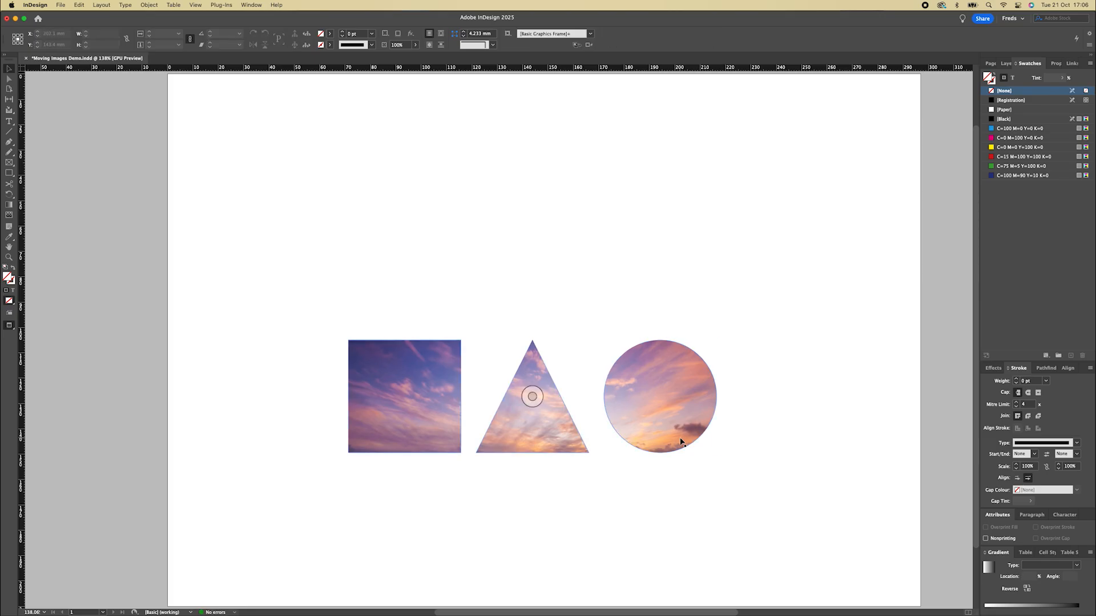
Centre the combined frame on the page at X 148.5 mm, Y 105 mm and scale it with its image to about 186 × 59 mm.
click(669, 445)
drag(669, 445, 680, 391)
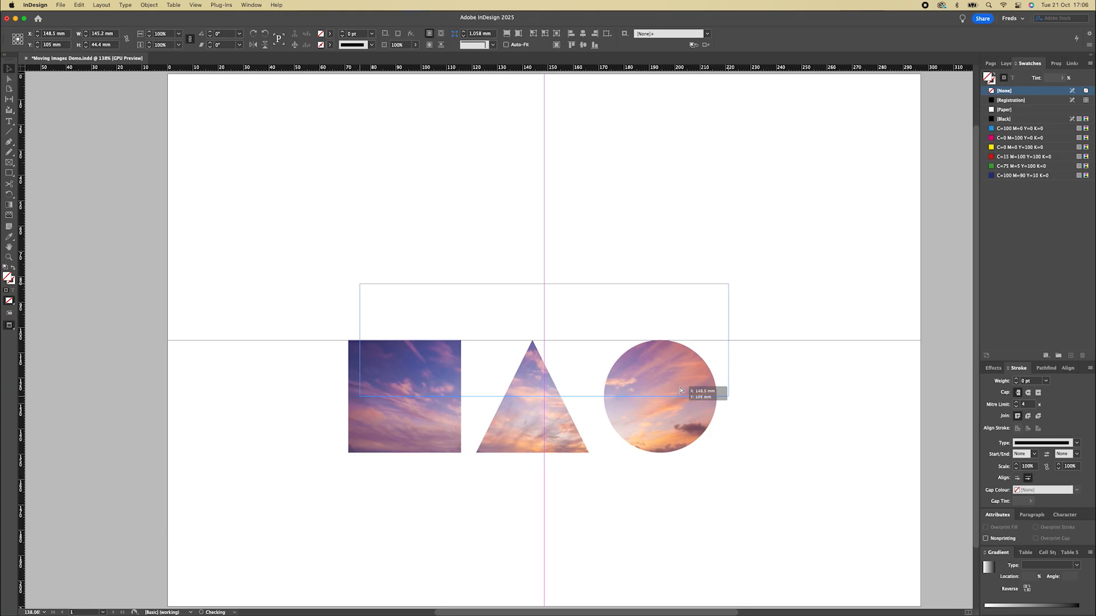
drag(680, 391, 770, 415)
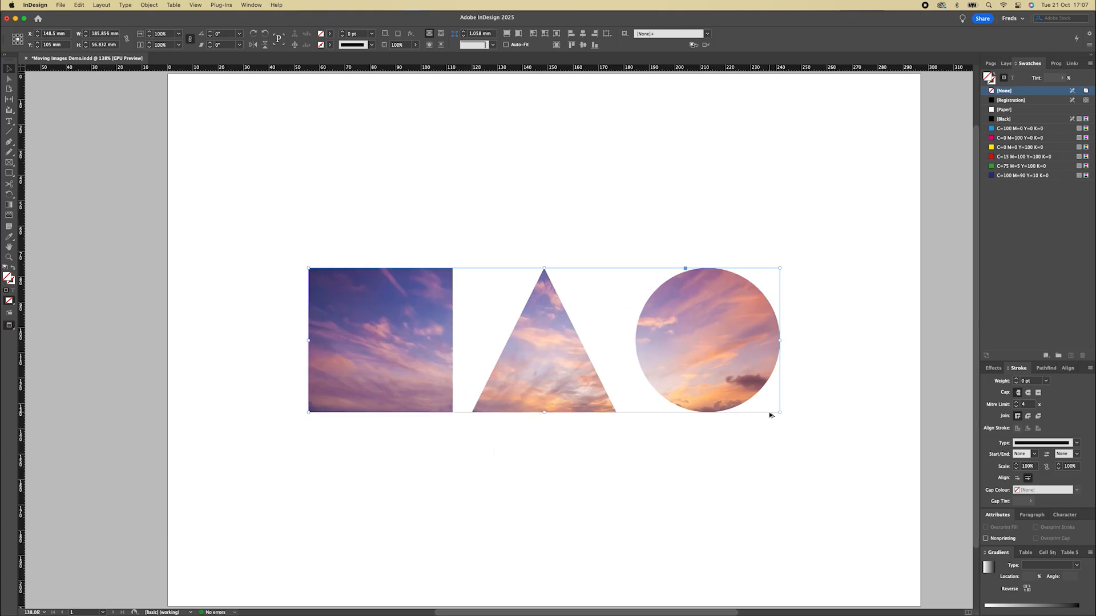
click(698, 472)
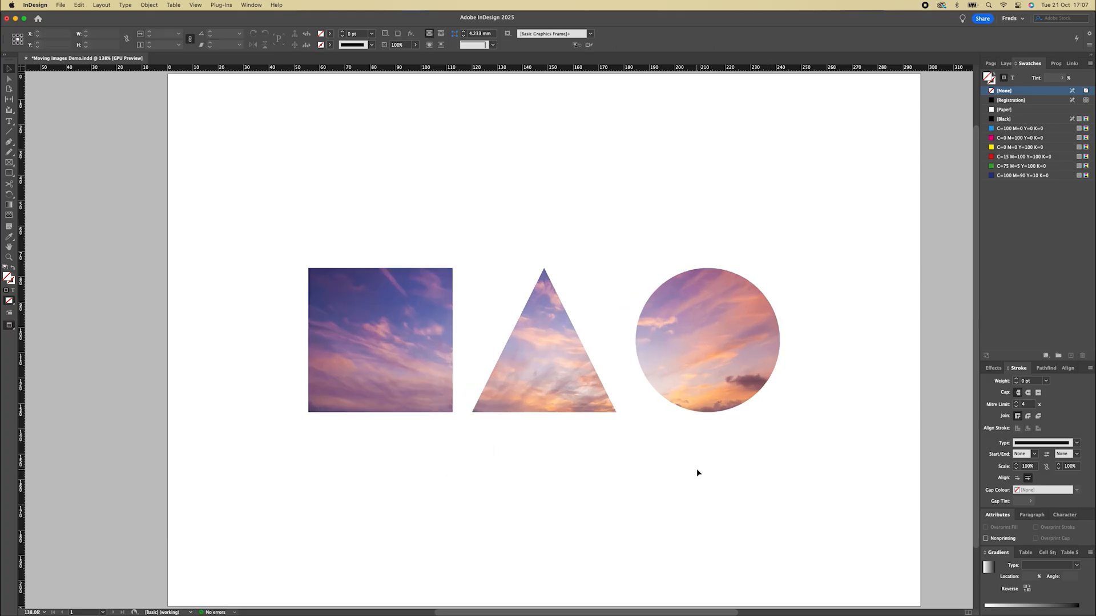
Delete the combined frame and create a text frame about 139 × 57 mm containing the word SUNSET.
click(392, 373)
key(Delete)
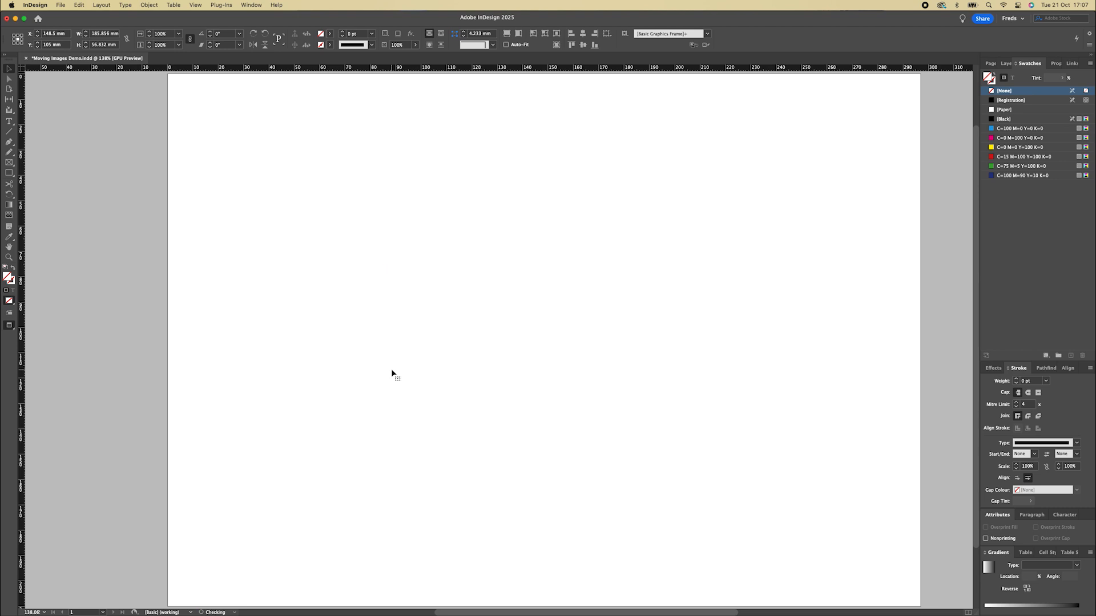
click(10, 122)
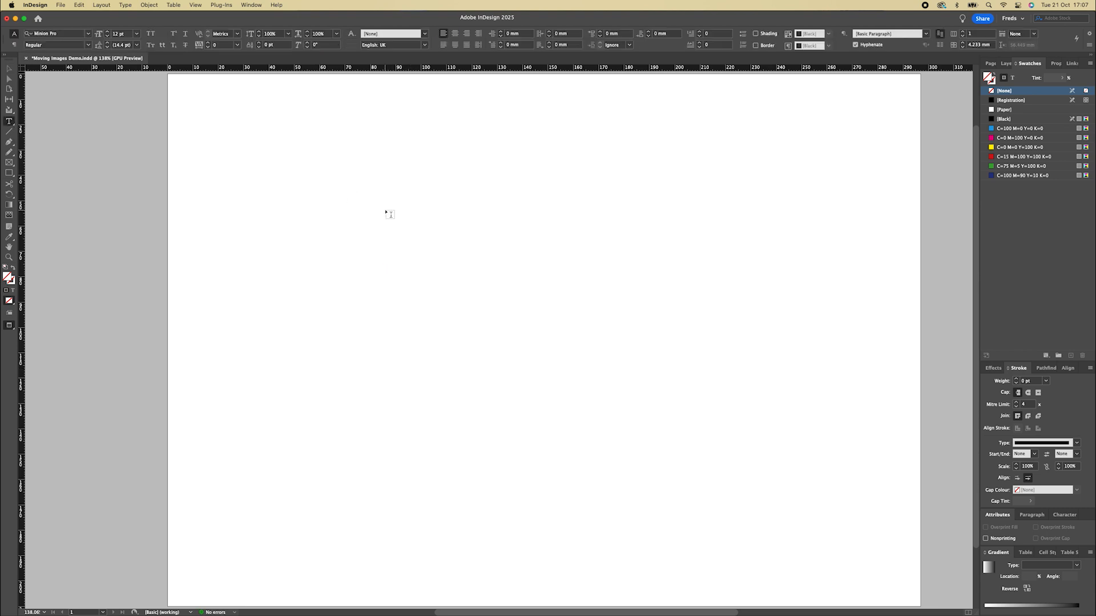
drag(317, 202, 670, 346)
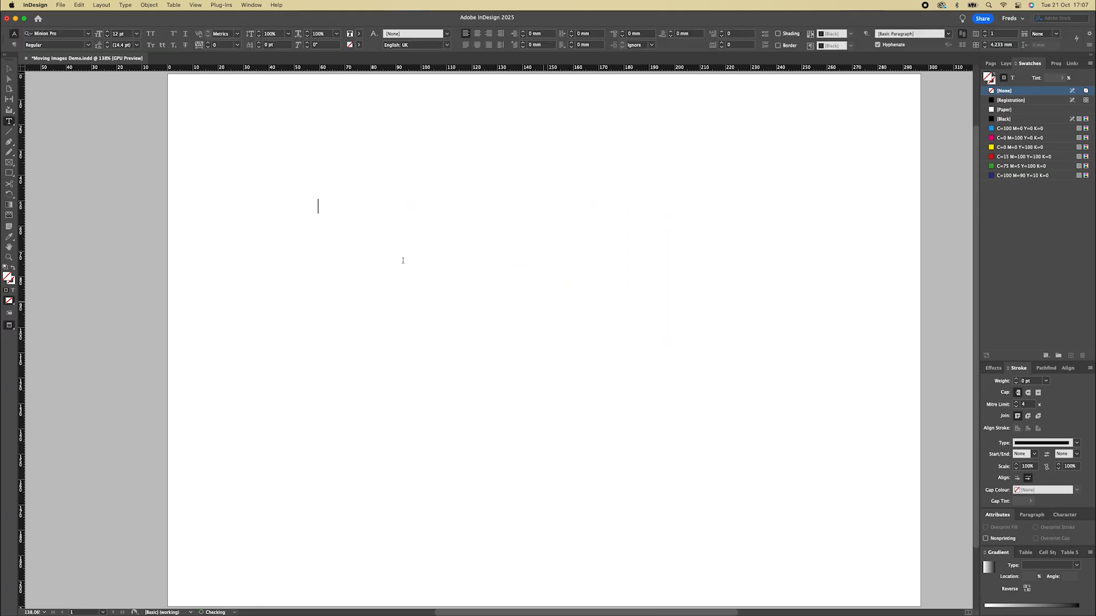
text(SUNSET)
Increase the font size of all the SUNSET text to 112 pt.
key(super+a)
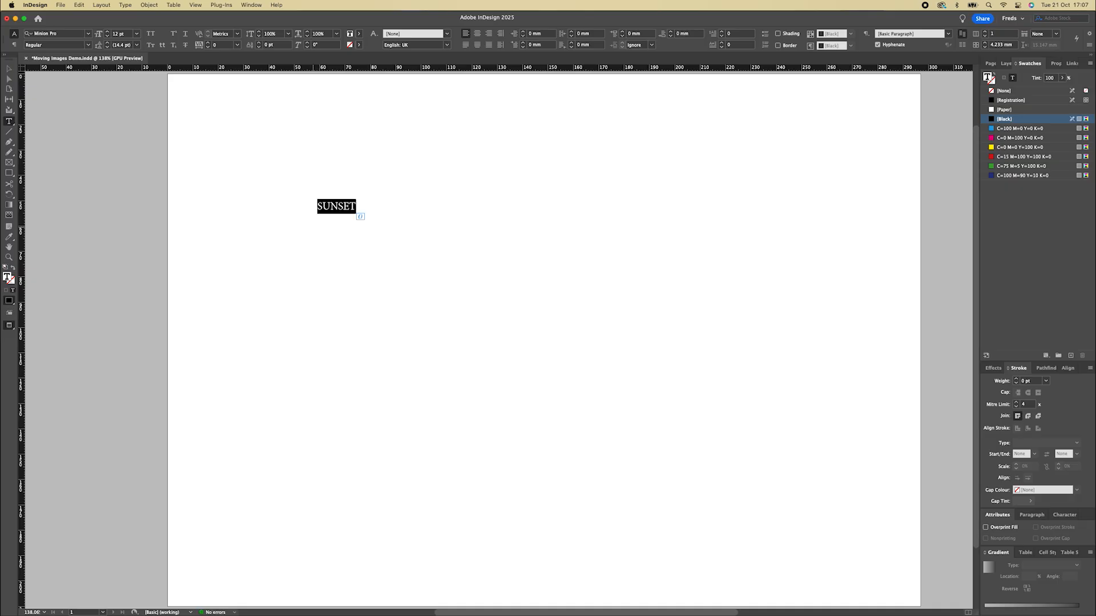
key(super+a)
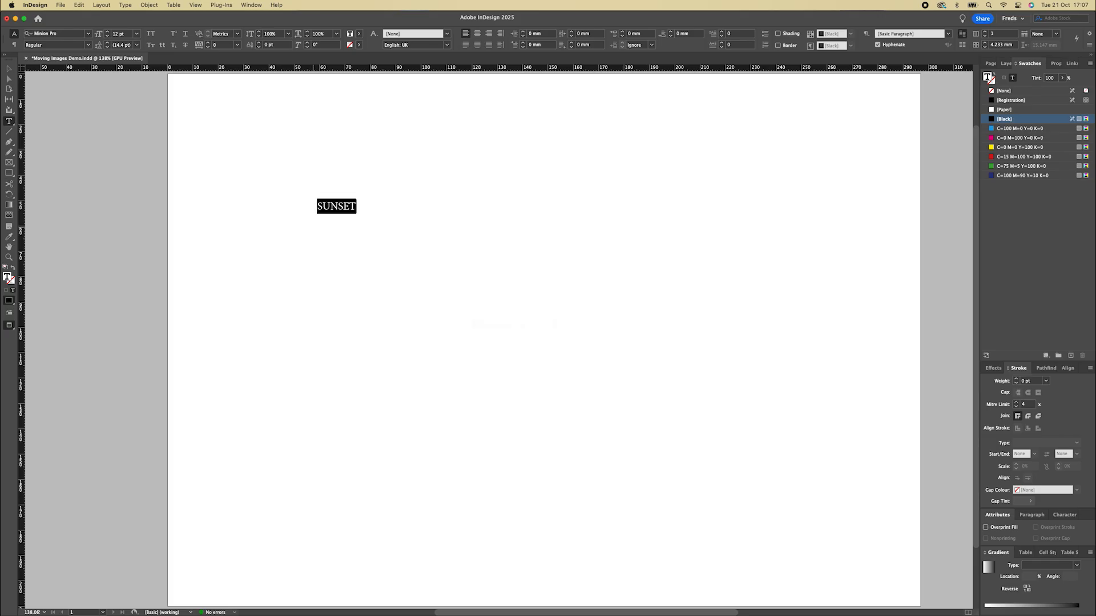
key(super)
key(super+alt+shift)
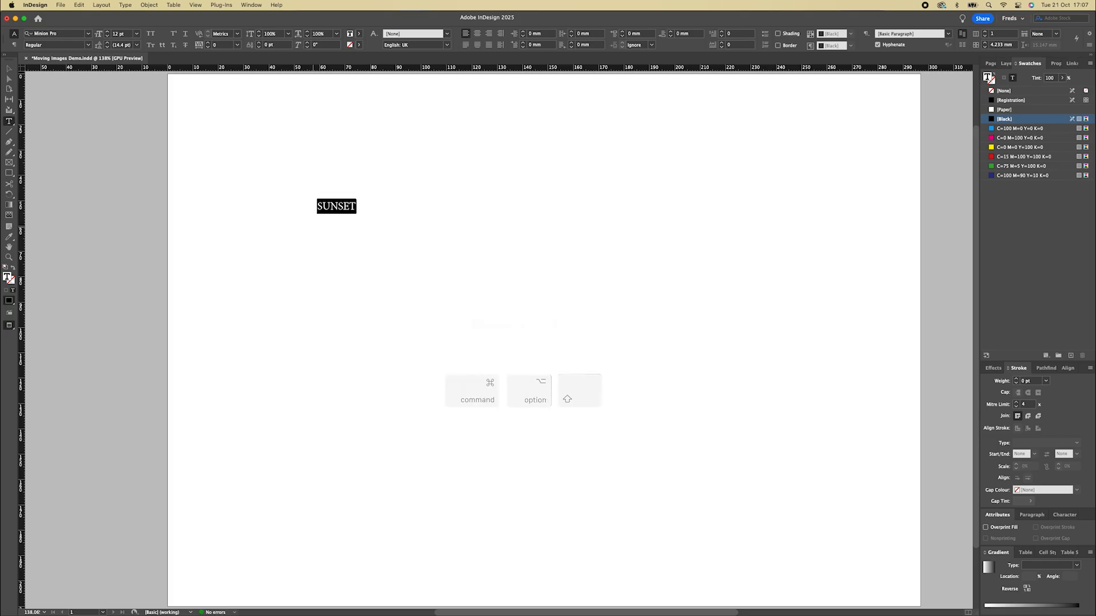
key(super+alt+shift+period)
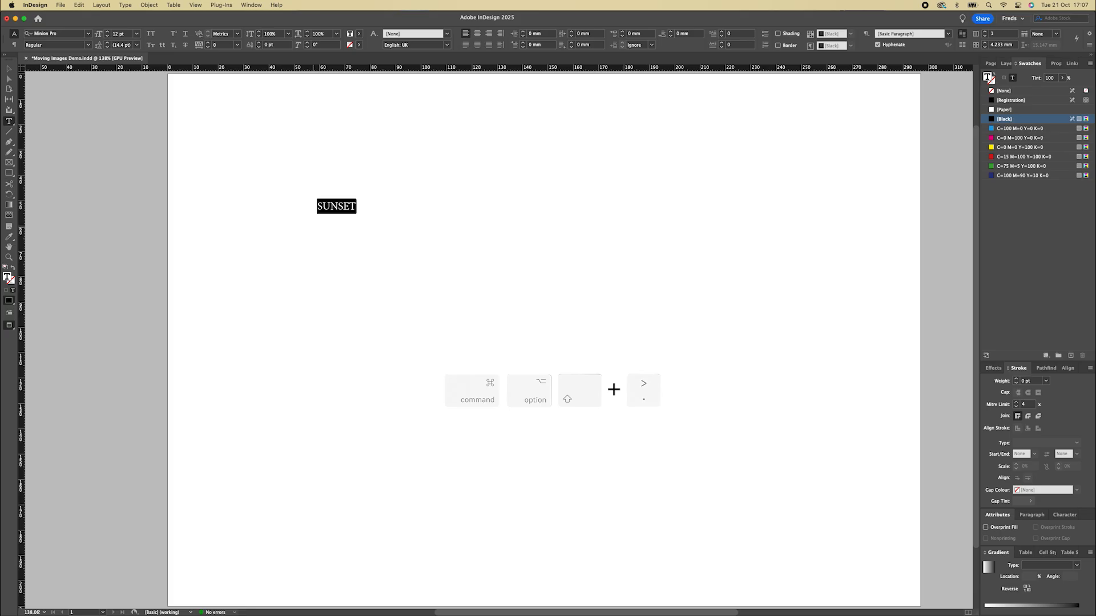
key(super+alt+shift+period)
key(super+alt+shift+period)
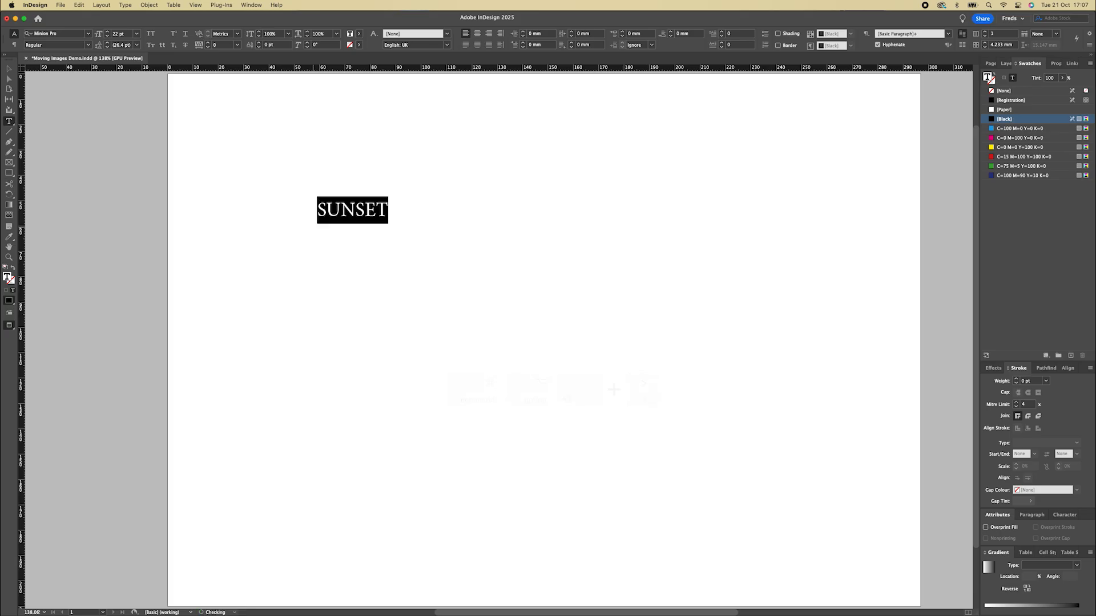
key(super+alt+shift+period)
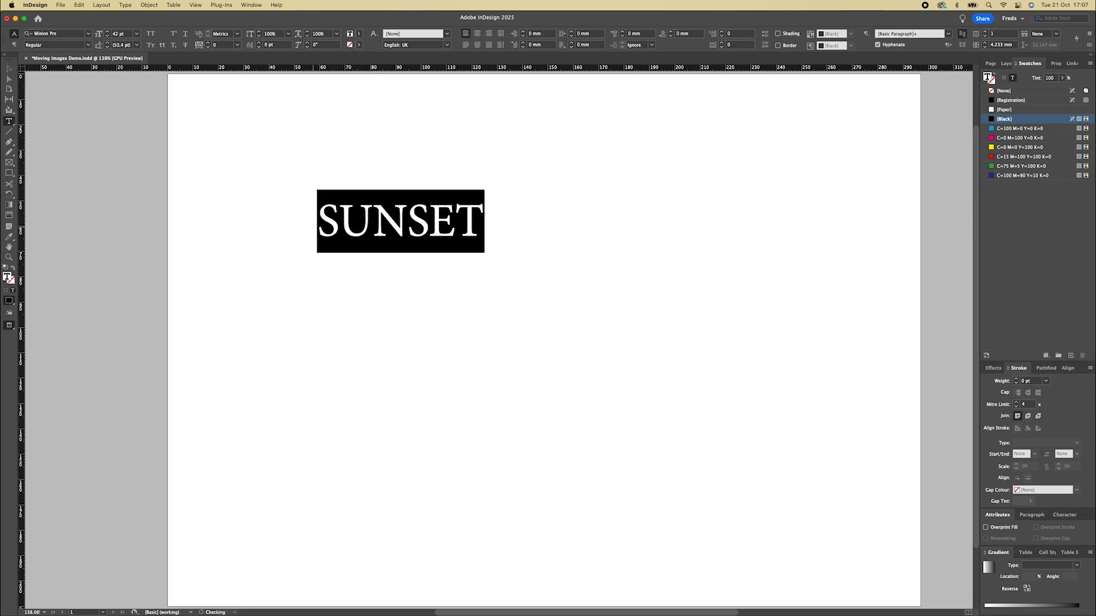
key(super+alt+shift+period)
key(super+alt+shift+period)
key(super+alt+shift+period)
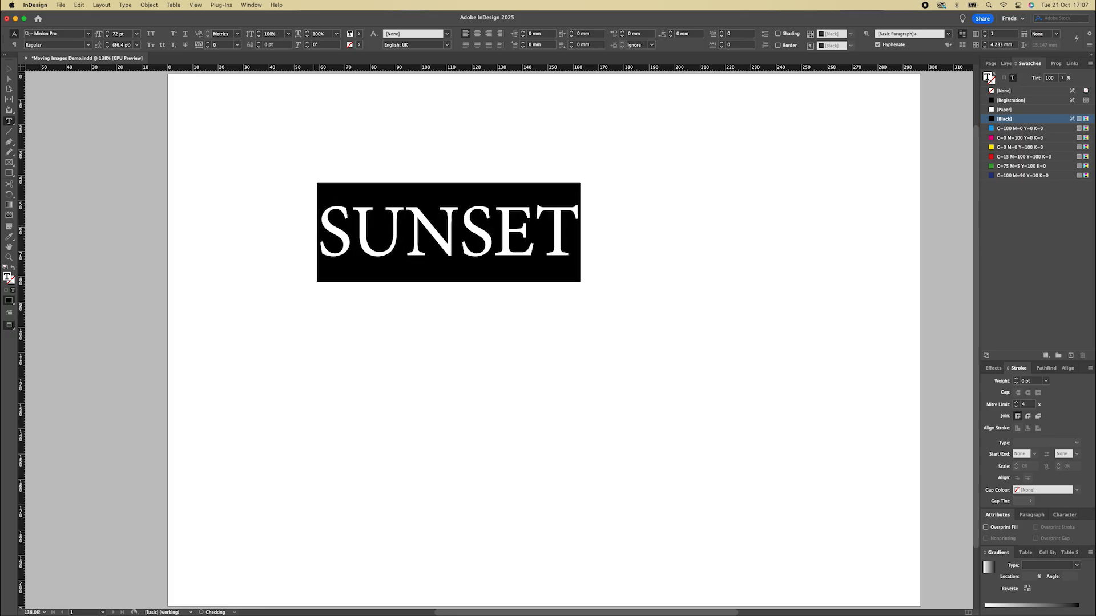
key(super+alt+shift+period)
key(super+alt+shift+period)
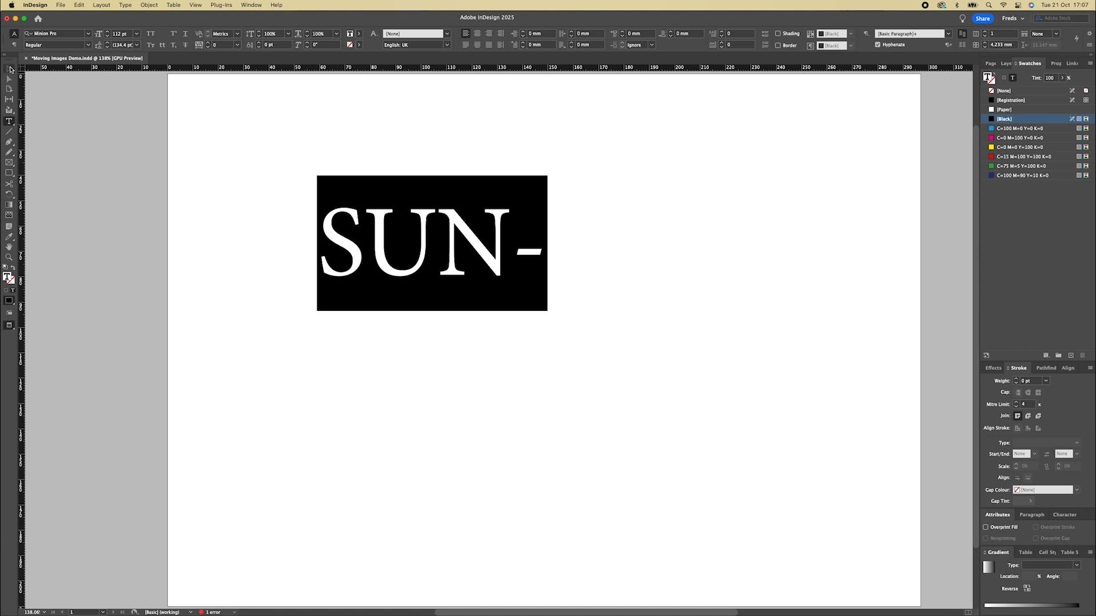
Enlarge the text frame to about 189 × 75 mm so the whole word SUNSET fits on one line.
click(10, 69)
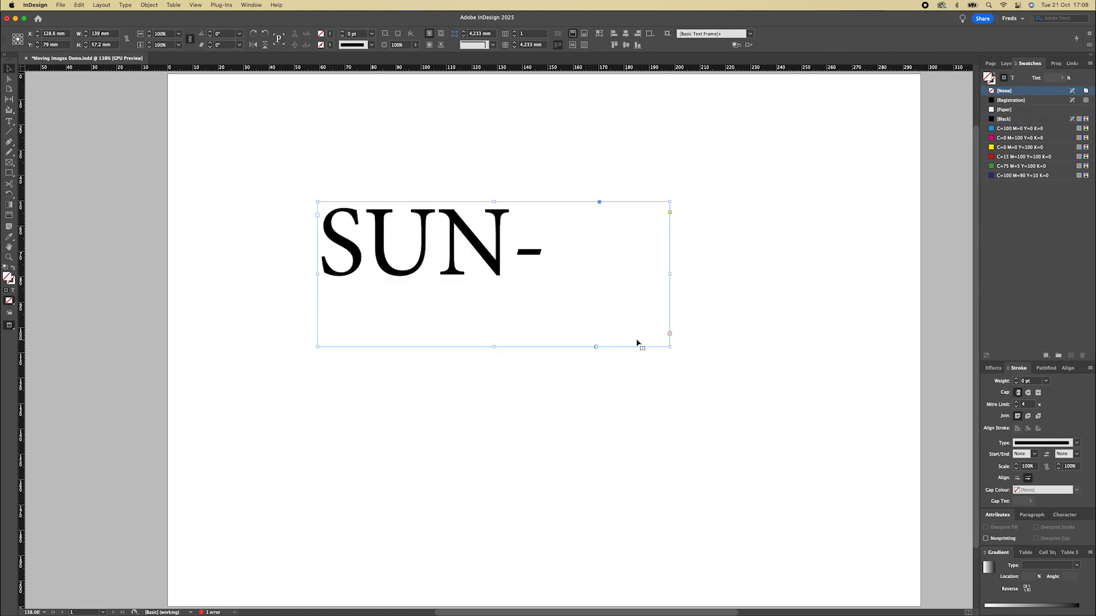
drag(670, 347, 720, 362)
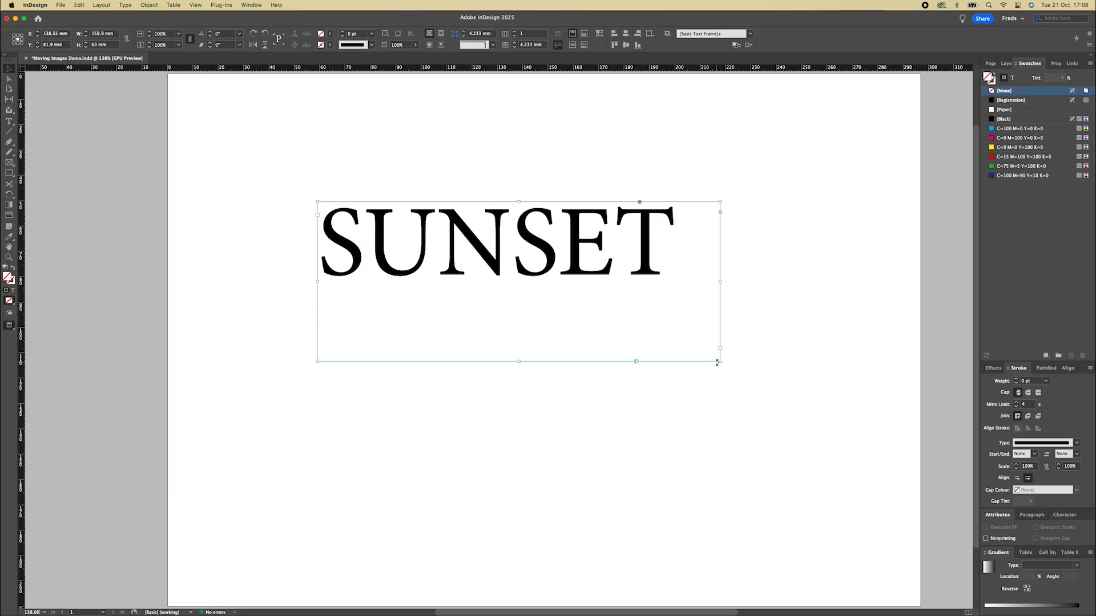
drag(720, 362, 751, 369)
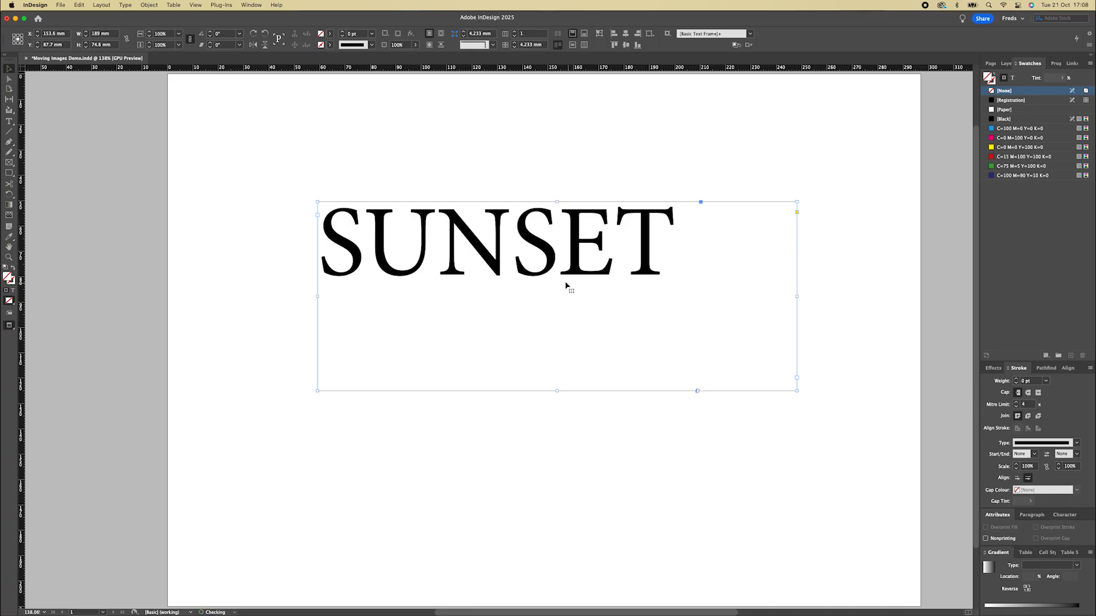
Set the font of the SUNSET text to Gotham Black and return to selecting its frame.
double_click(529, 272)
key(super+a)
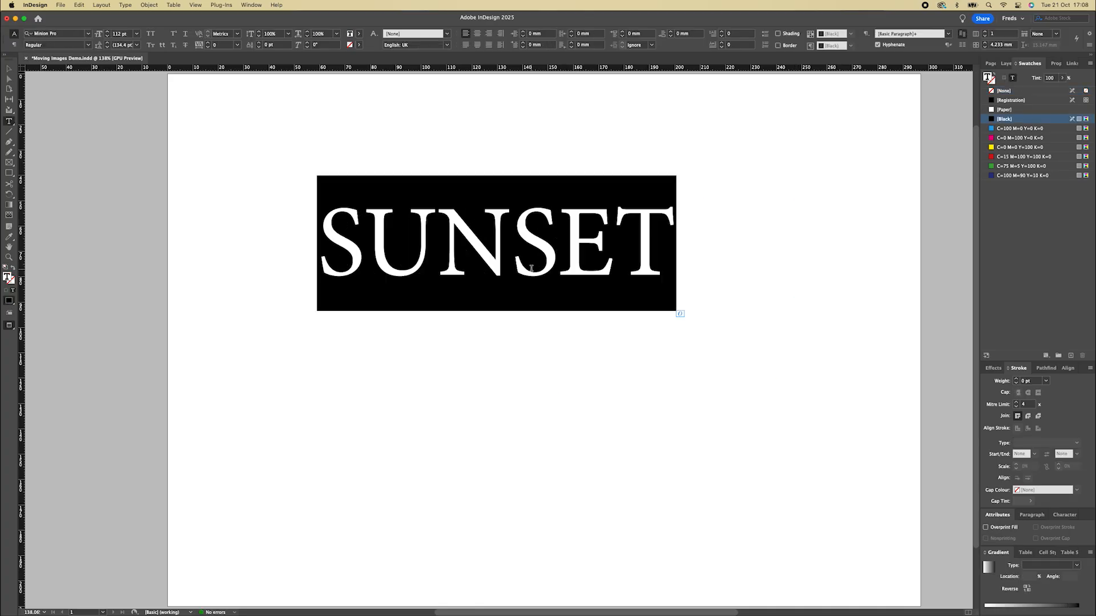
click(88, 34)
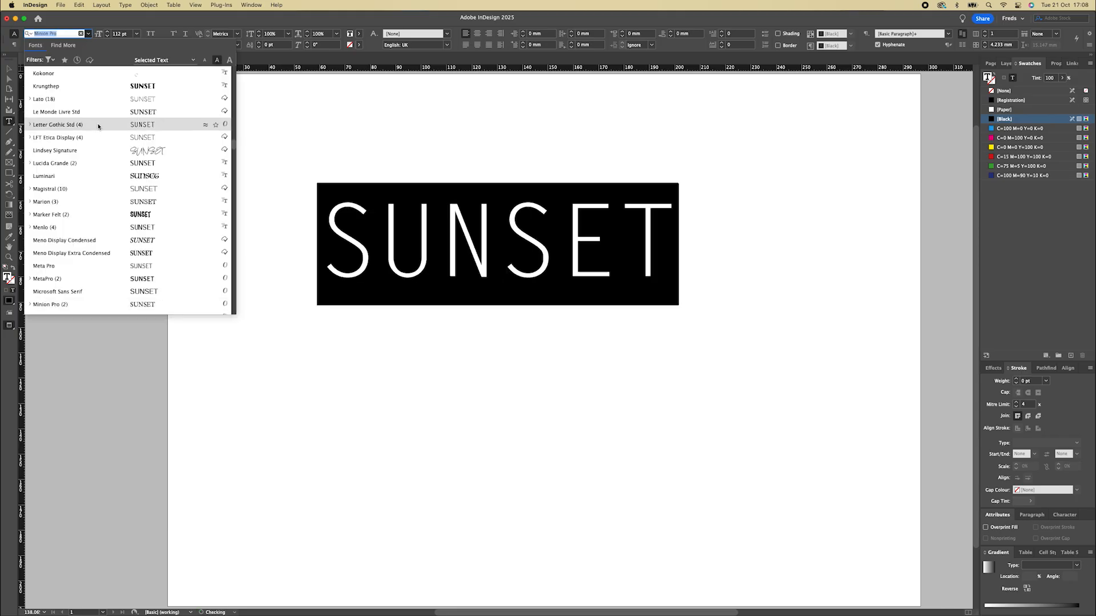
scroll(92, 151, up, 6)
scroll(92, 150, up, 3)
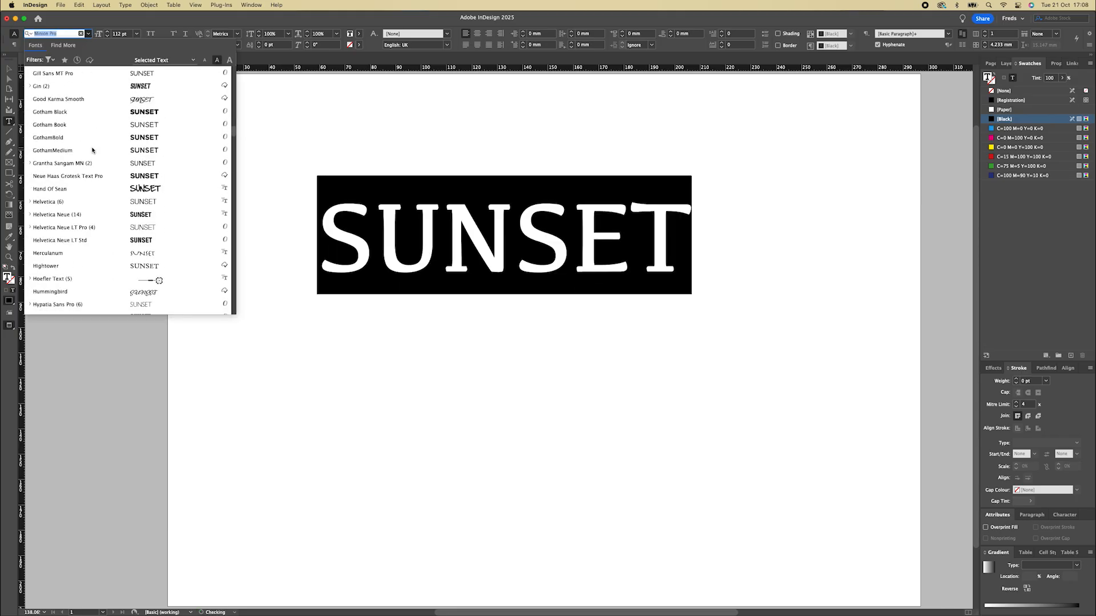
click(70, 113)
key(Escape)
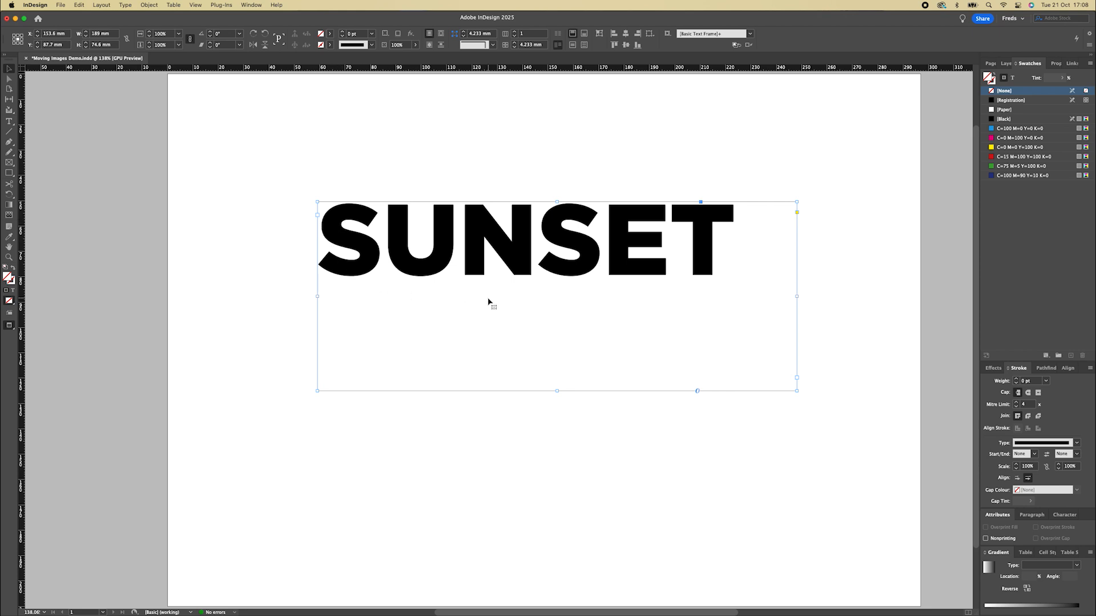
Convert the SUNSET text to outlines.
click(124, 5)
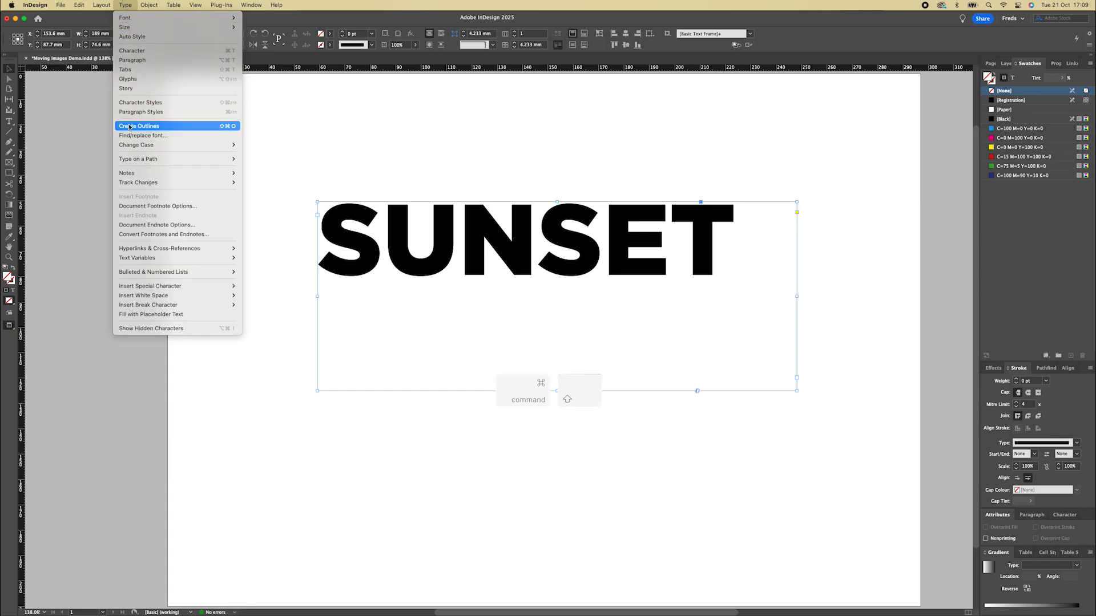
key(super+shift+o)
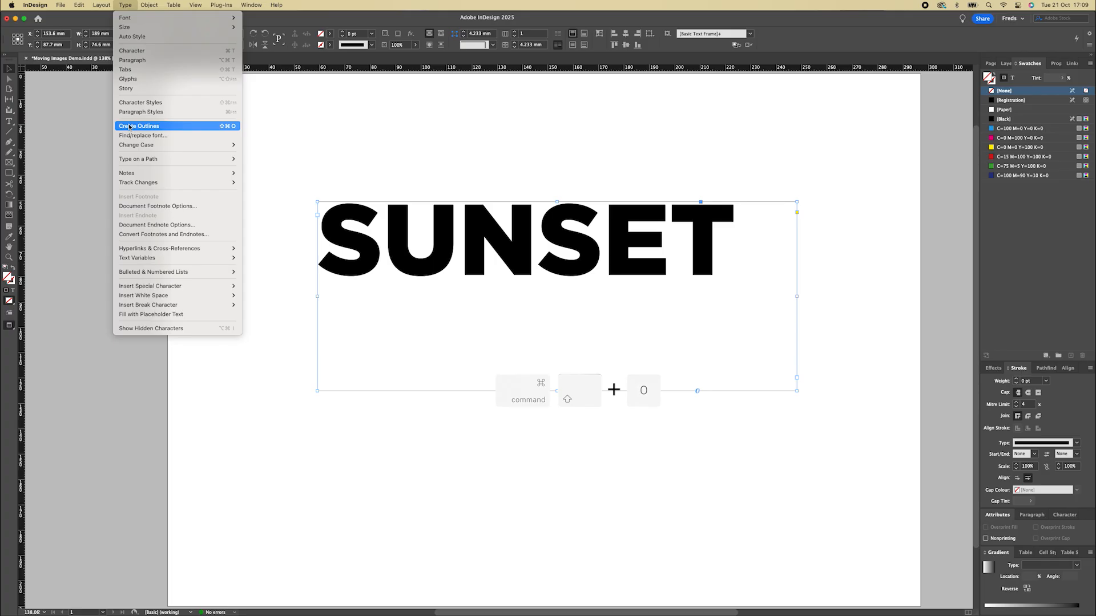
click(128, 126)
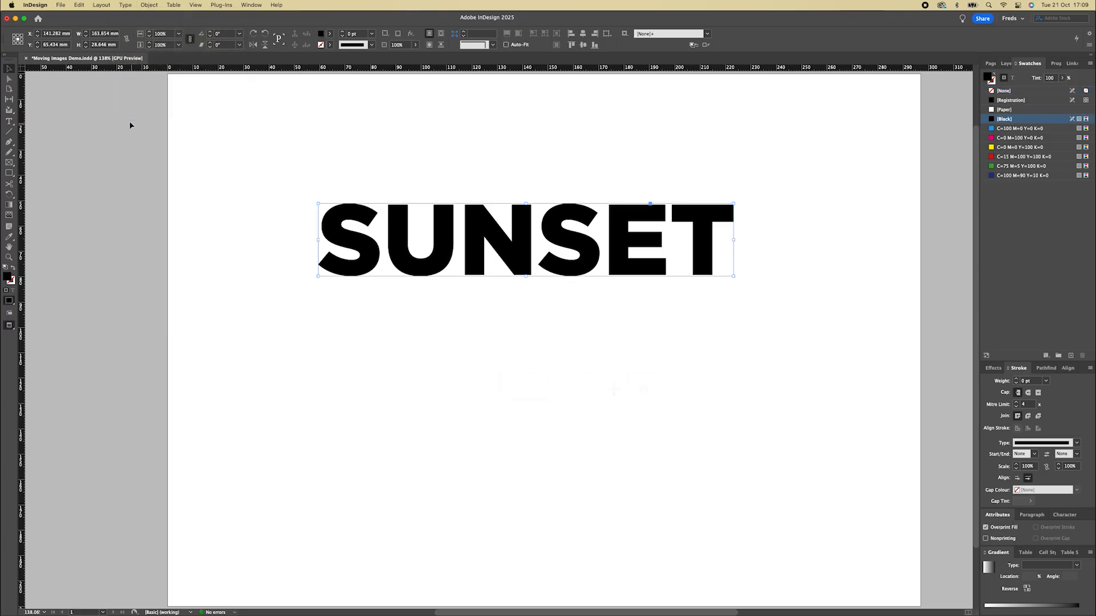
Place Sunset Demo.jpg inside the outlined SUNSET lettering and fit the image proportionally to its frame.
click(8, 80)
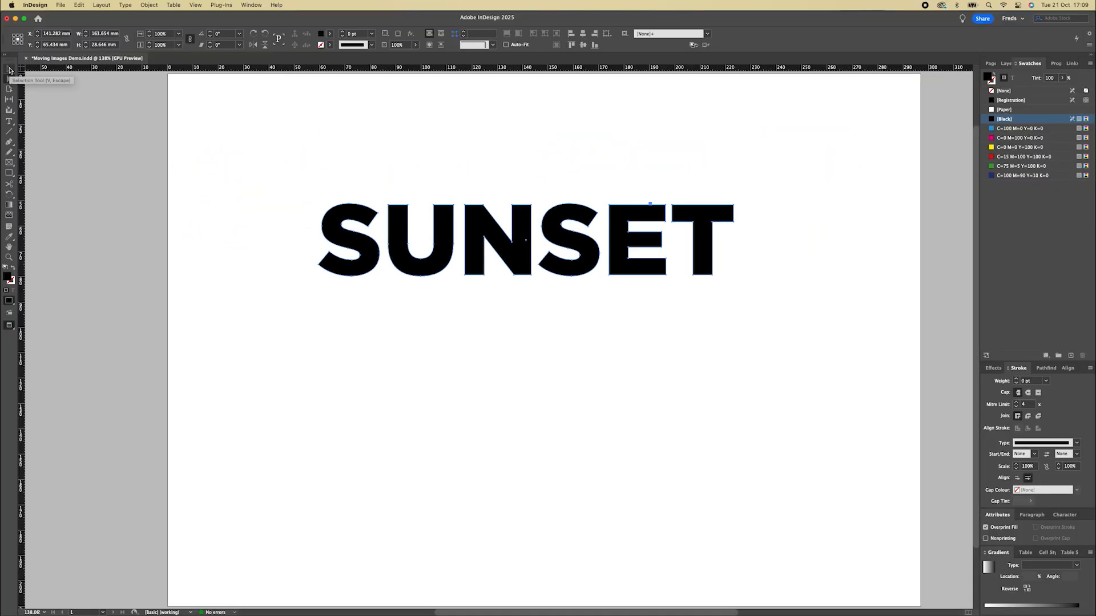
click(9, 70)
key(super+d)
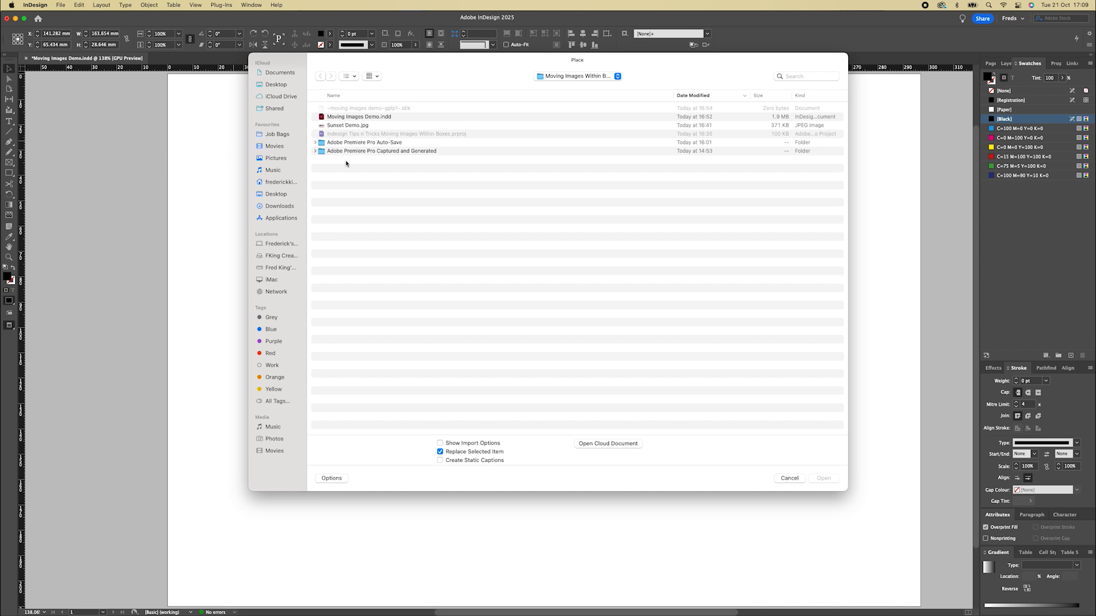
double_click(337, 127)
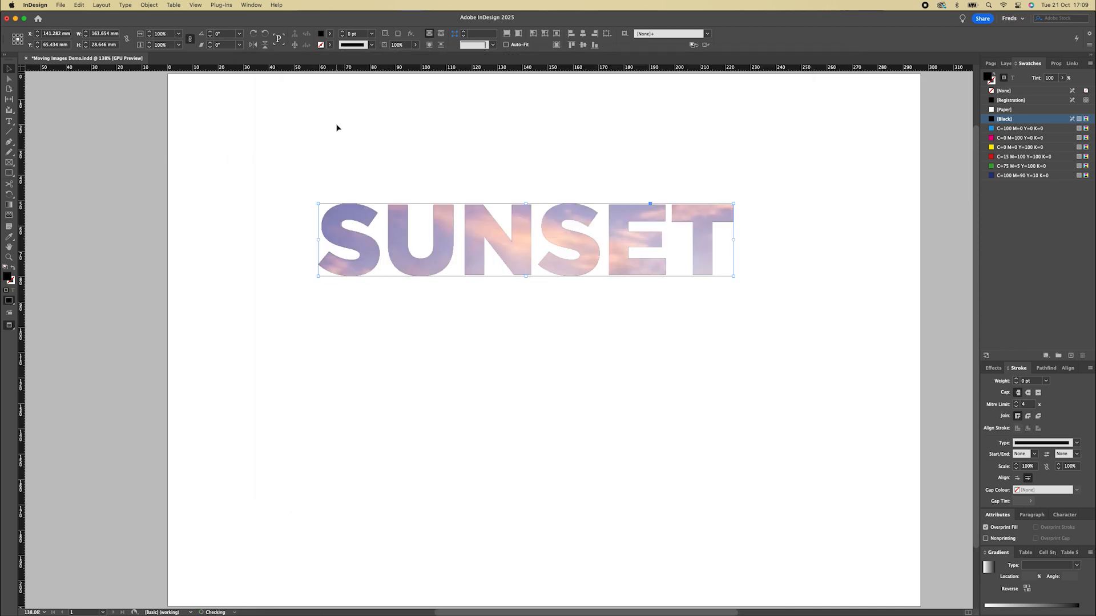
key(super+alt+shift+e)
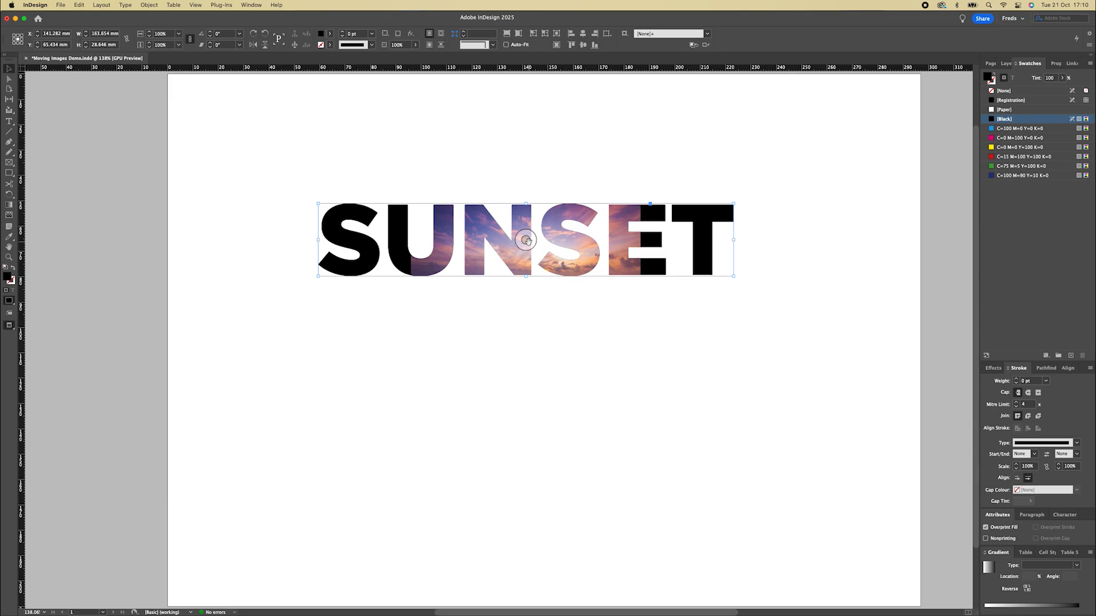
Enlarge the image inside the SUNSET lettering from its centre to about 164 × 52 mm so it fills every letter.
key(shift+Escape)
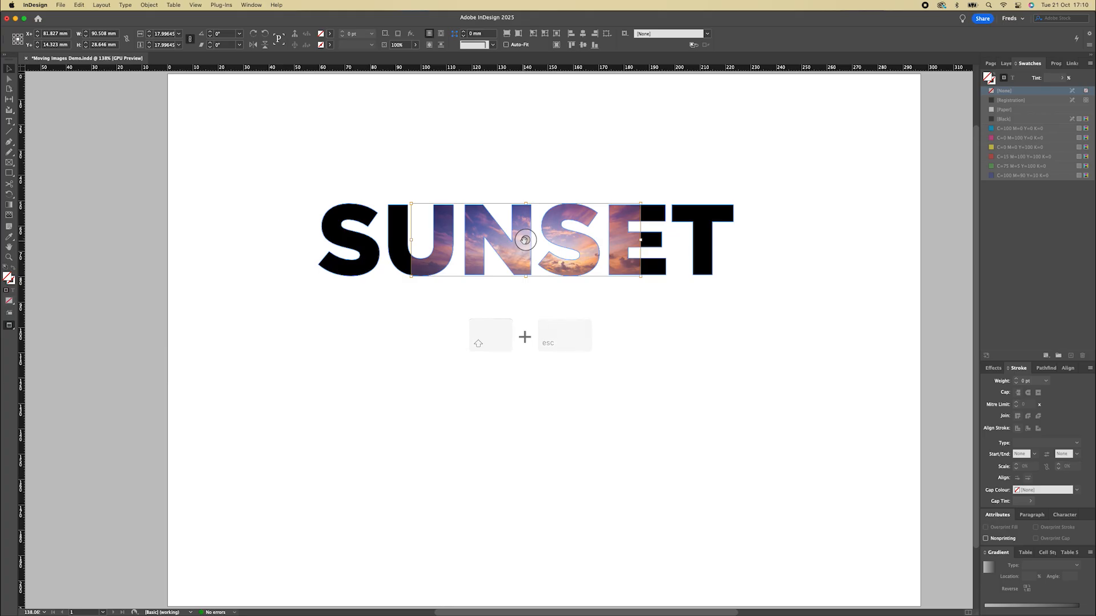
key(super+alt)
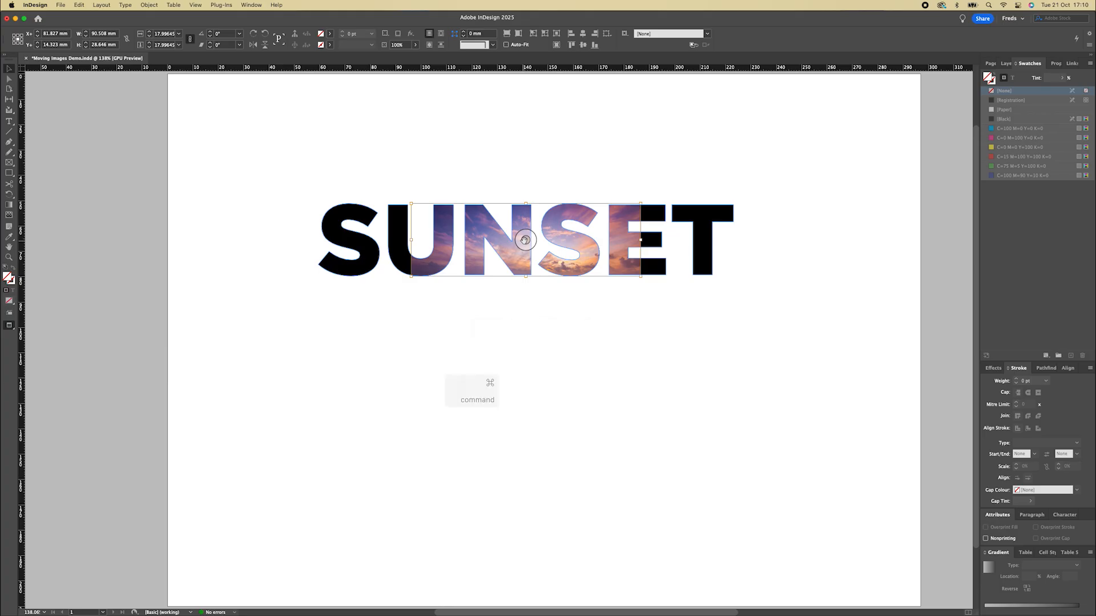
key(super+alt+period)
key(super+alt+period)
key(super+alt+period)
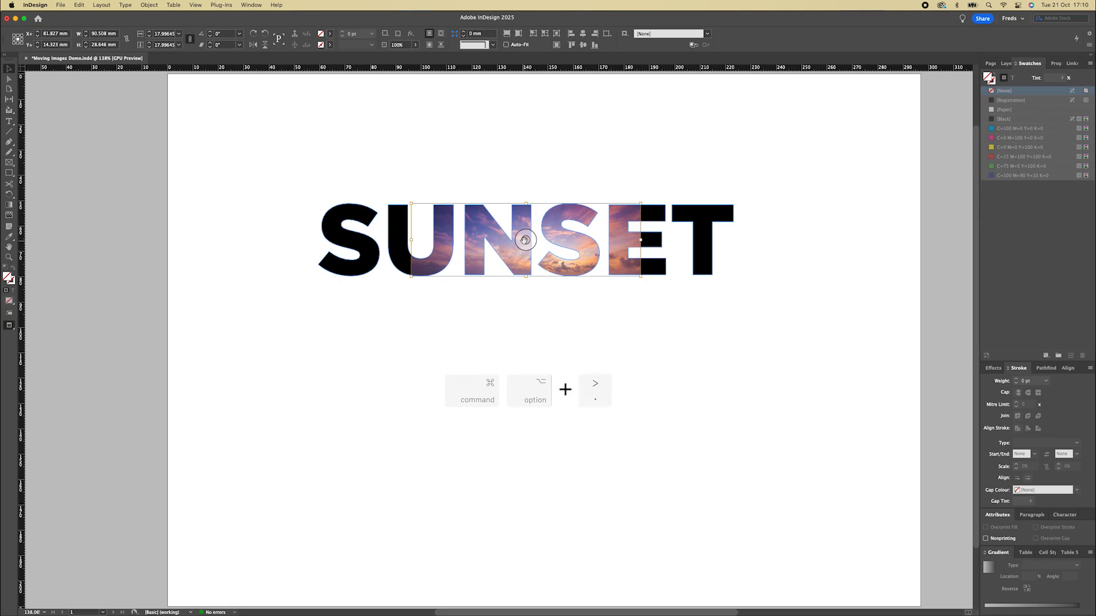
key(super+alt+period)
key(super+alt+period)
key(super+alt+period)
key(super+alt+period)
key(super+alt+period)
key(super+alt+period)
key(super+alt+period)
key(super+alt+period)
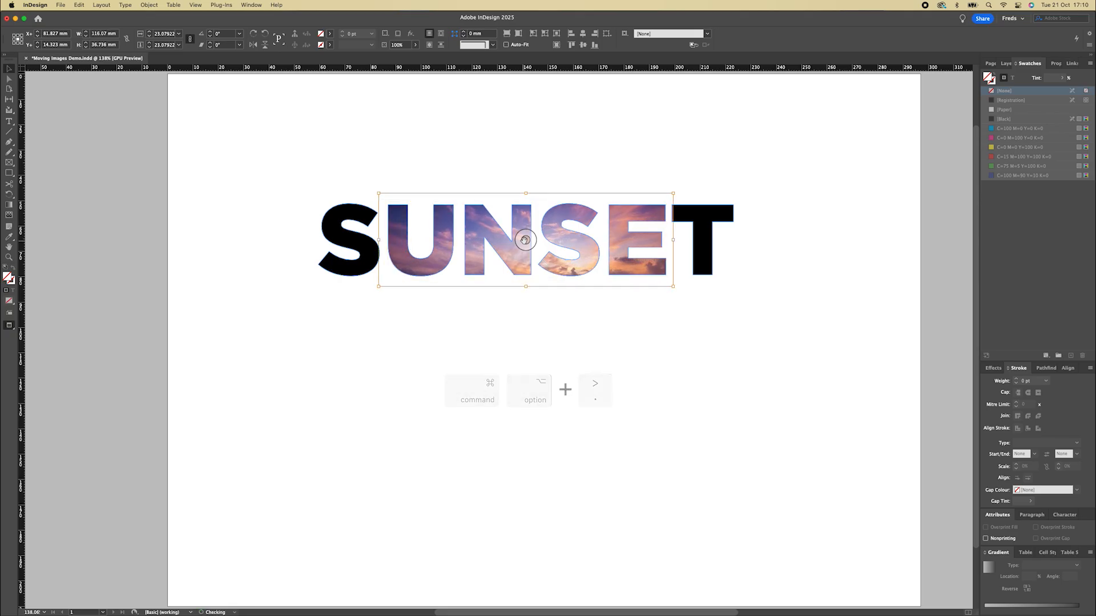
key(super+alt+period)
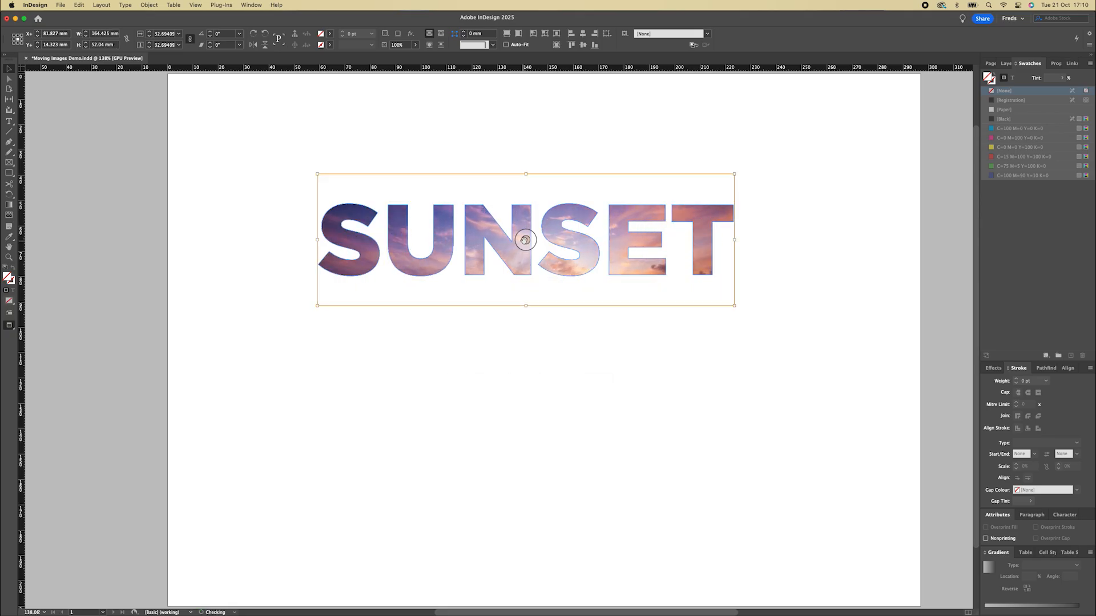
Reselect the SUNSET lettering frame and set its fill to None.
key(Escape)
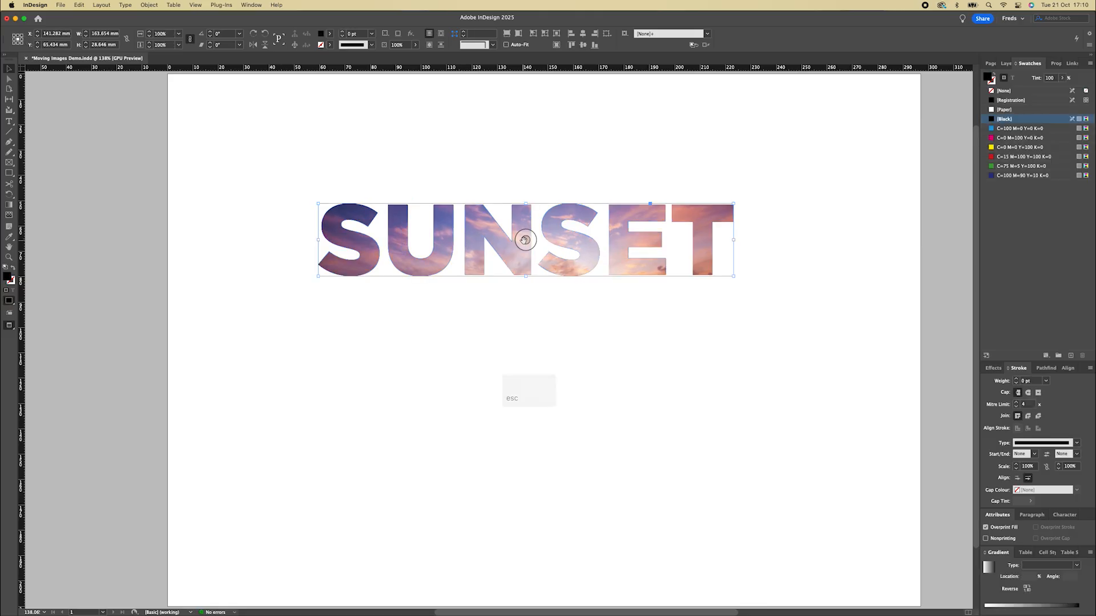
click(1003, 92)
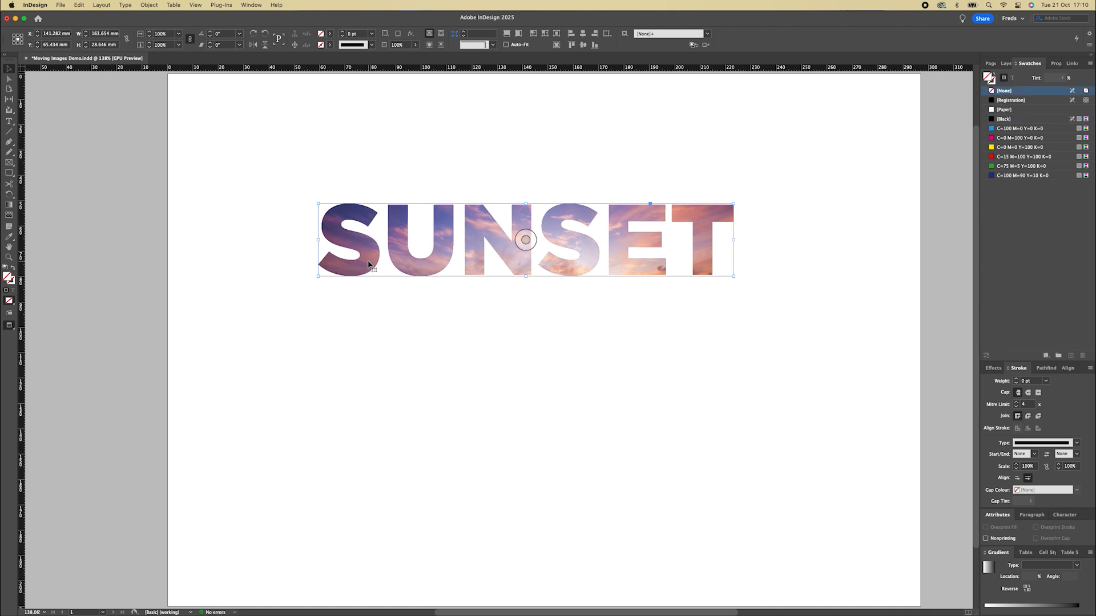
Move the SUNSET lettering to the page centre and scale it with its image from the centre to about 210 × 37 mm, then deselect it.
drag(371, 264, 390, 364)
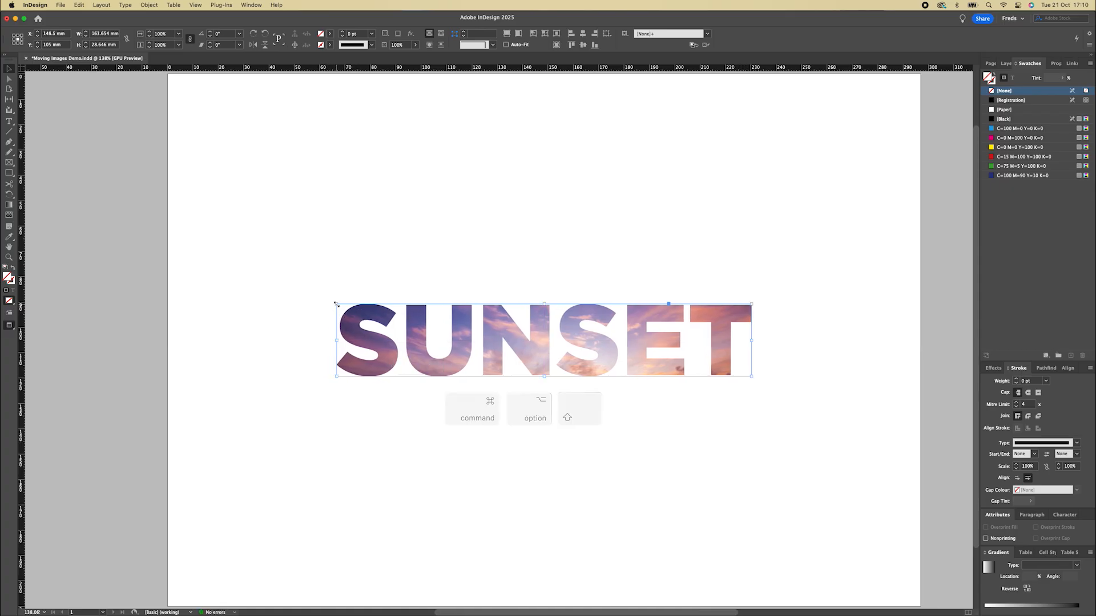
drag(336, 304, 321, 296)
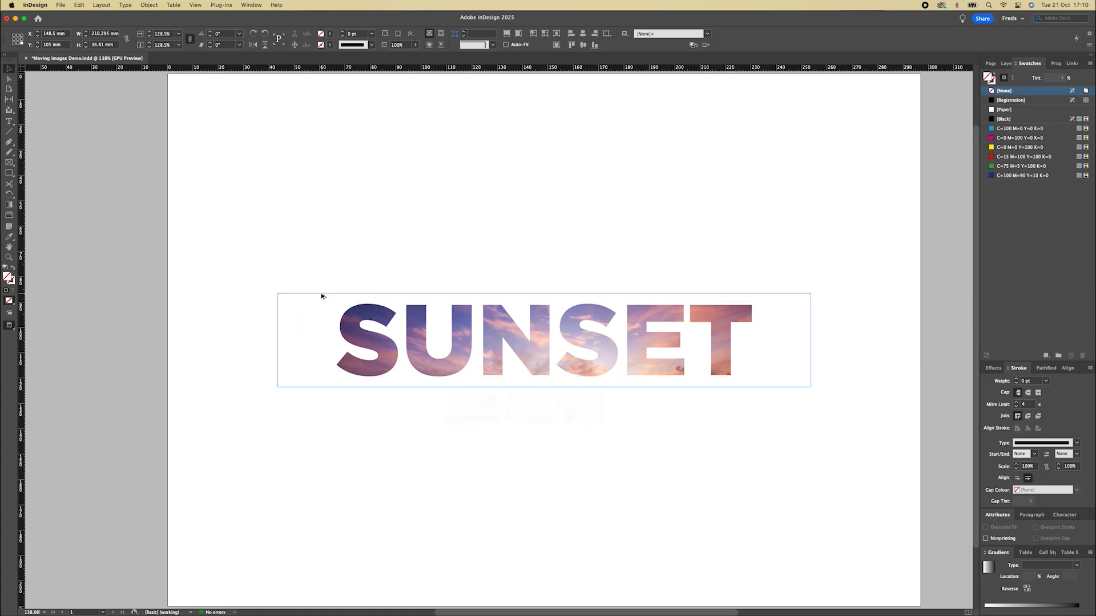
click(345, 256)
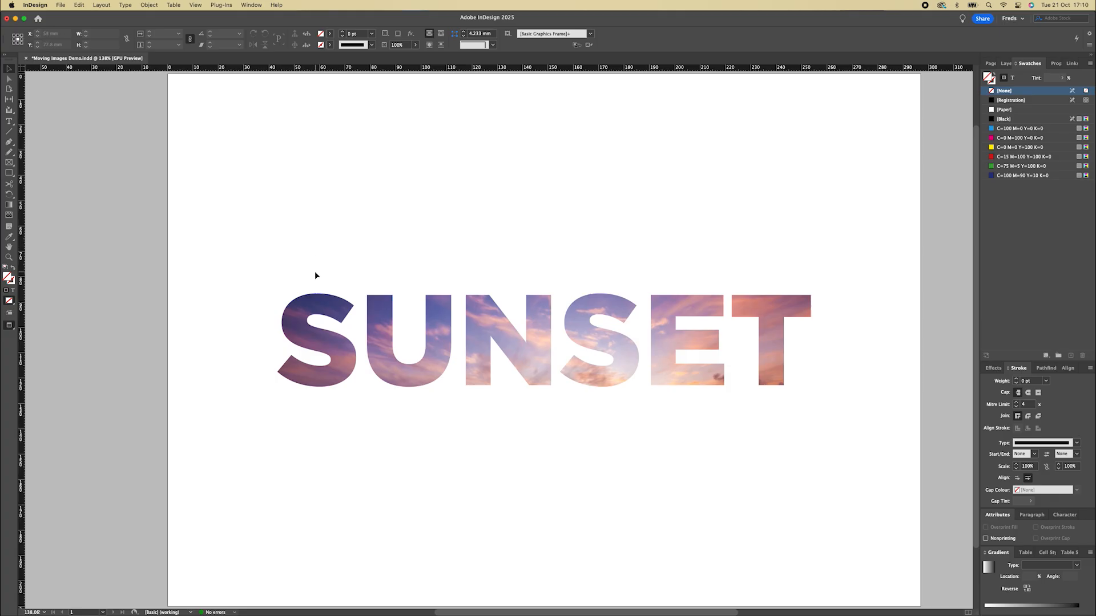
Select the sunset image inside the enlarged SUNSET lettering.
click(515, 361)
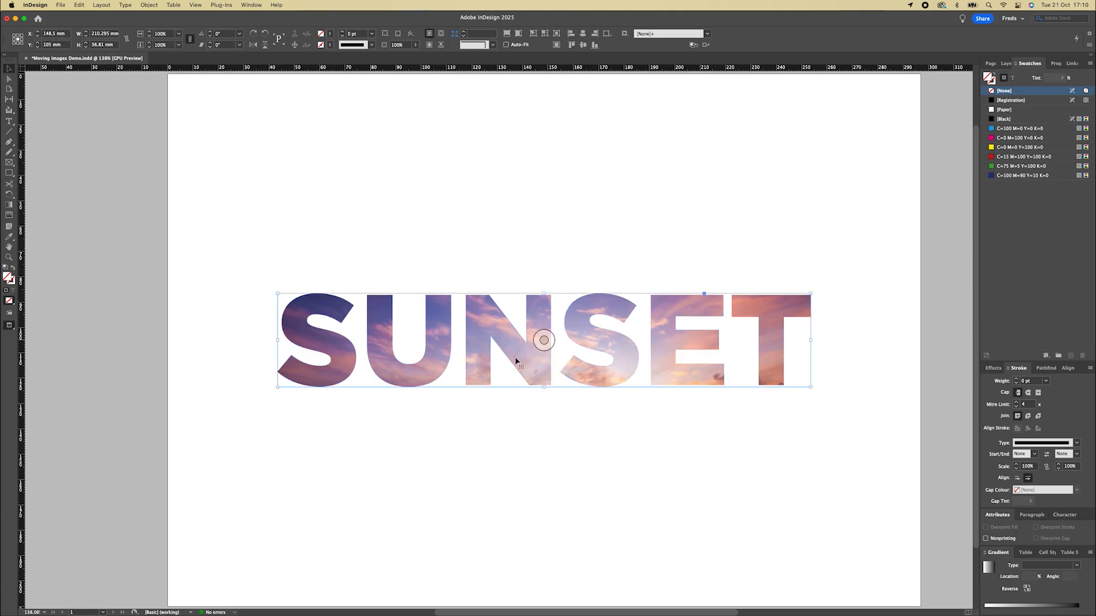
click(544, 340)
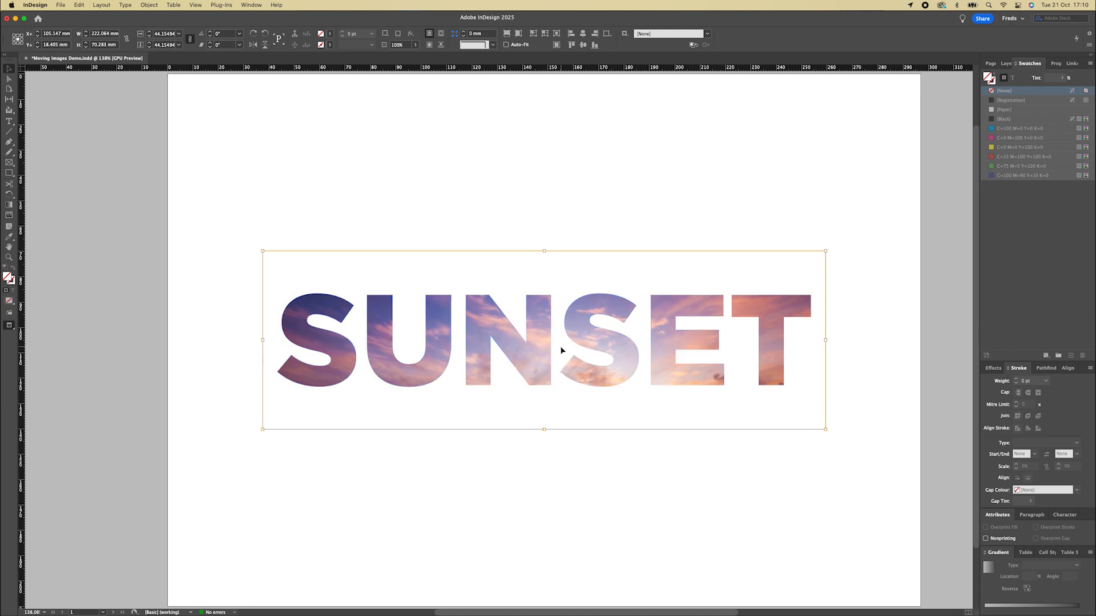